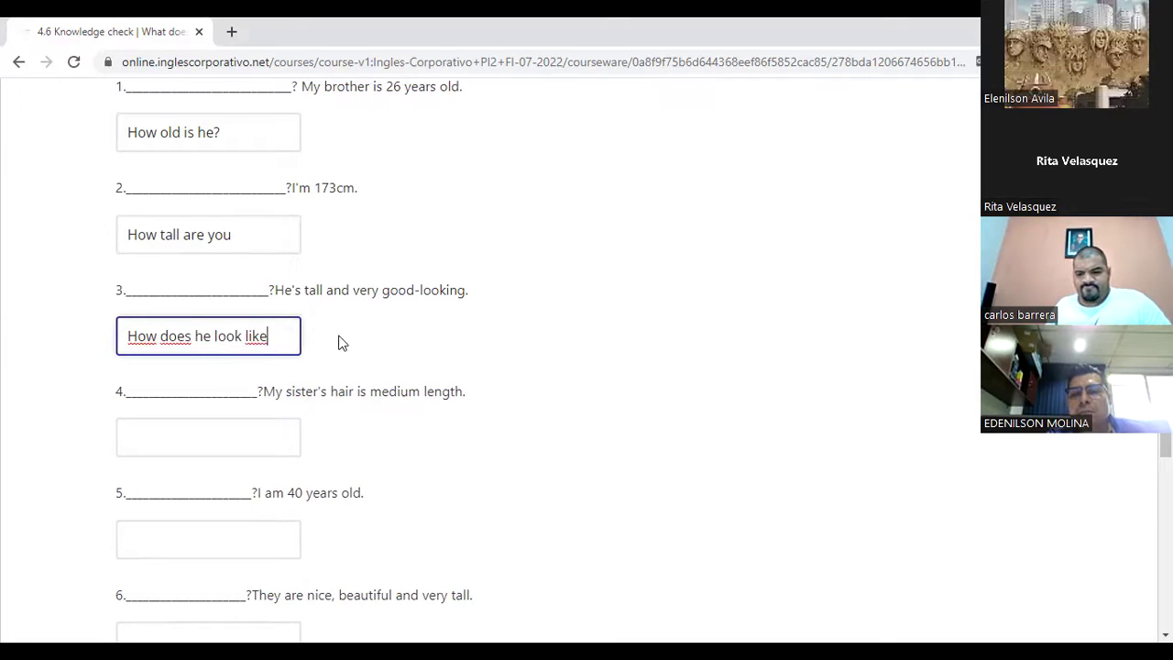
Add "/What" after "How" in the answer to question 3 as an alternative question word
click(156, 336)
text(W)
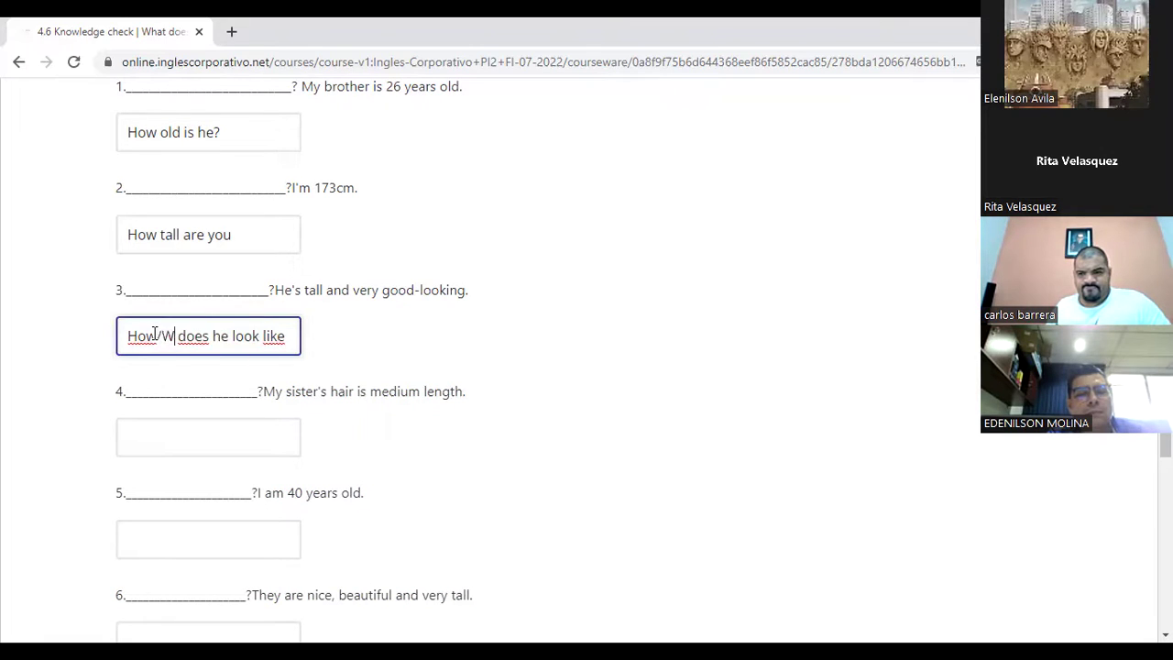
text(hat)
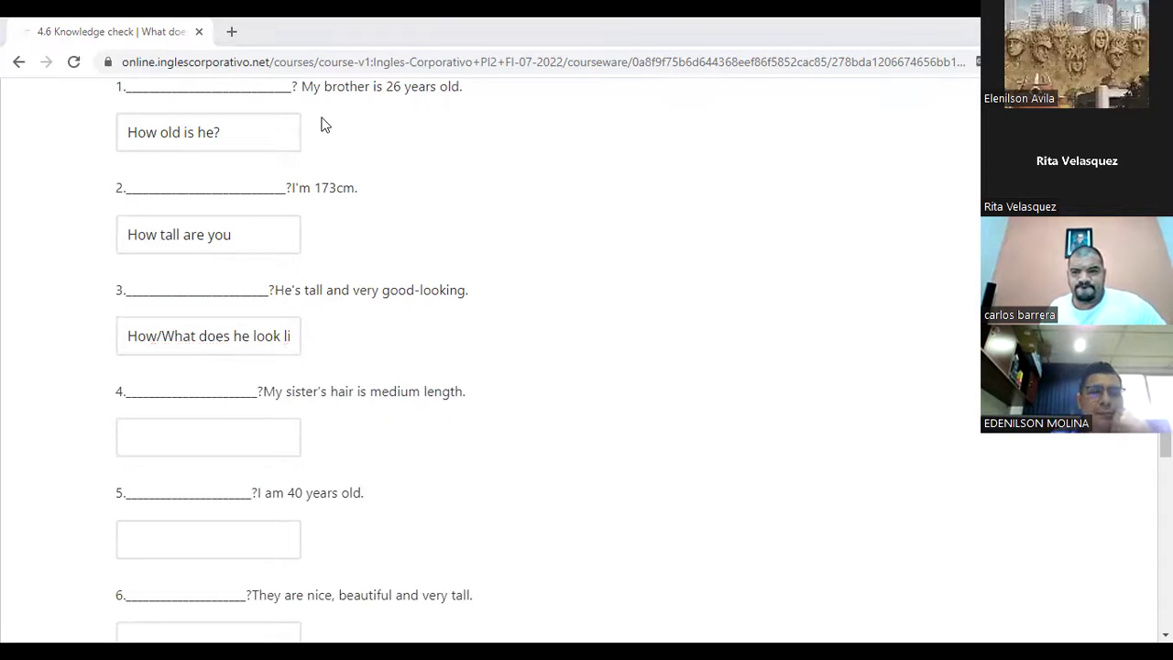
Consult the "Describing people" slide and shorten answer 3 in the knowledge check to "What does he look like"
key(alt+Tab)
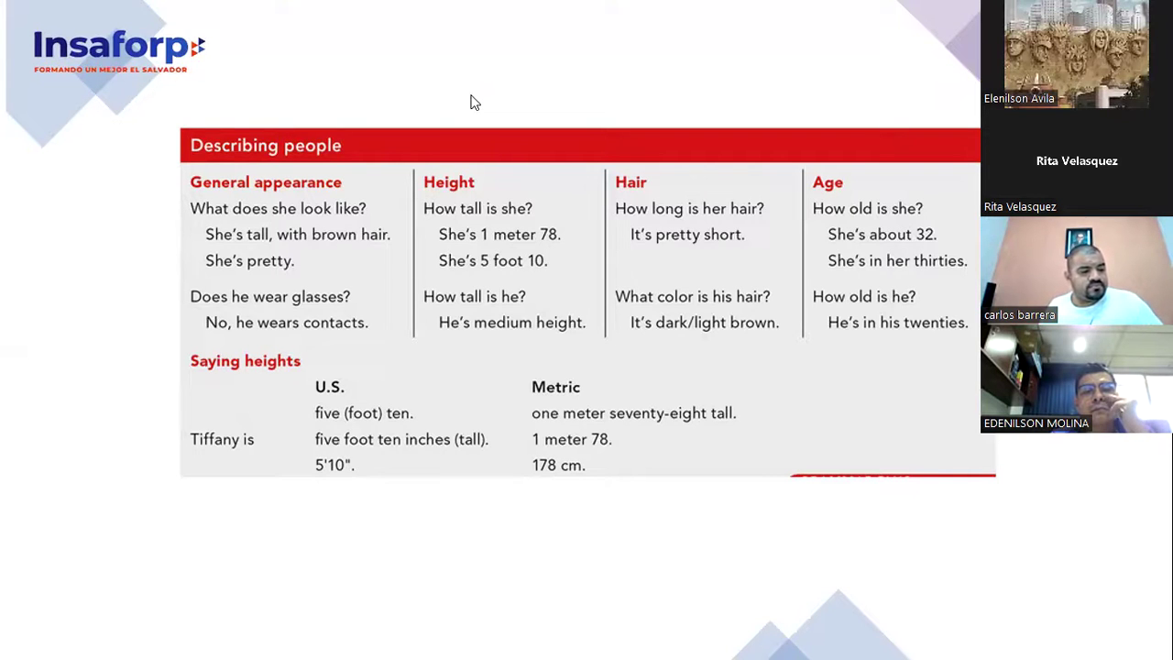
key(alt+Tab)
click(157, 337)
key(BackSpace)
key(BackSpace)
key(BackSpace)
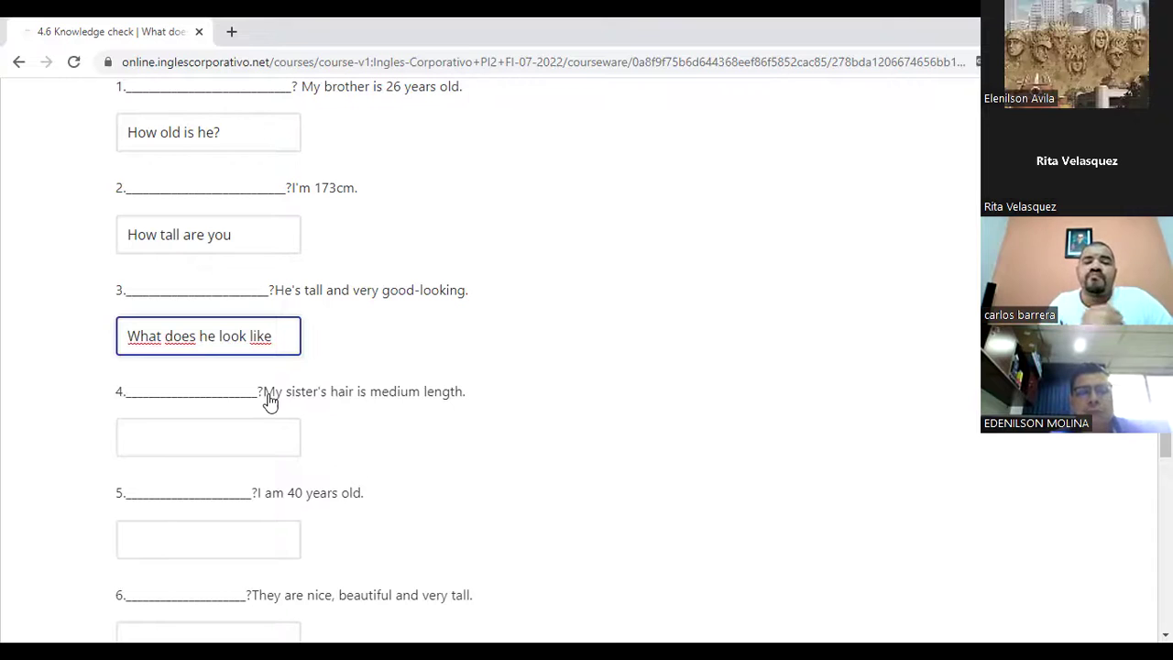
click(488, 437)
Answer question 4 about the sister's hair with "How long is your sister's hair", without a question mark
scroll(487, 437, down, 2)
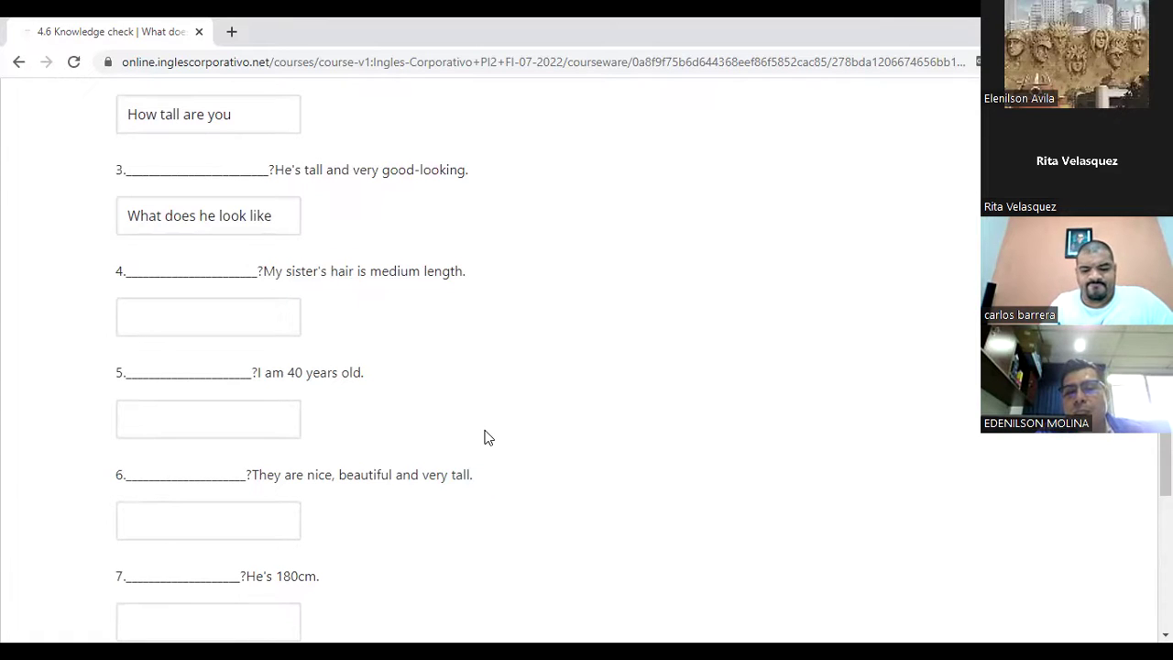
click(240, 330)
text(How long is you)
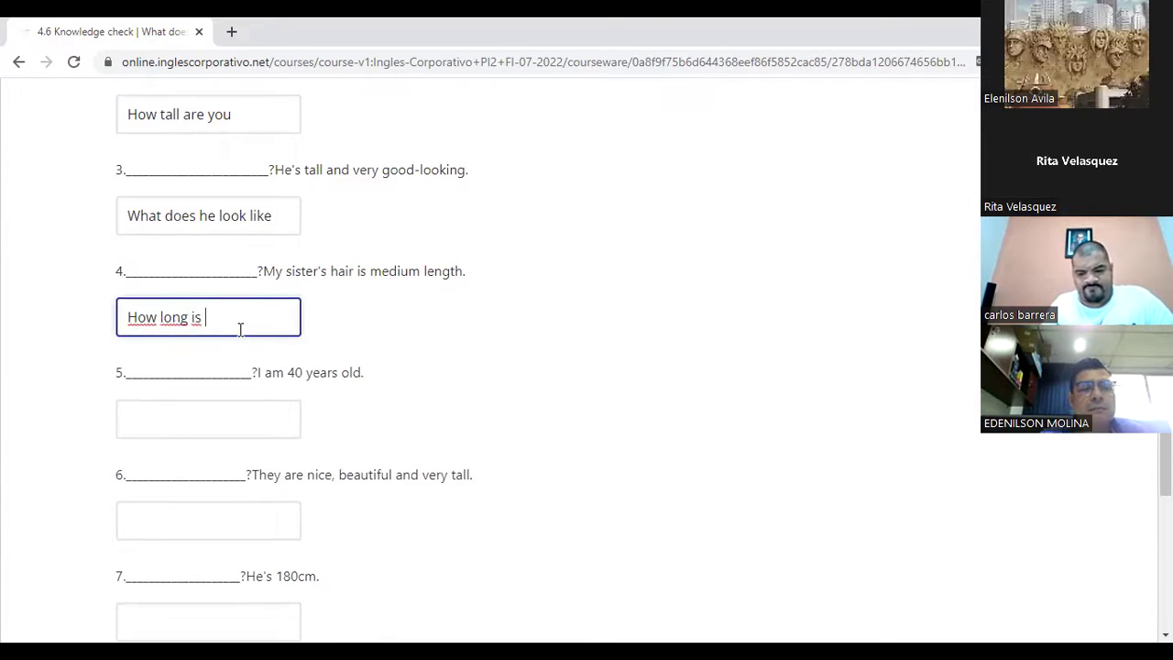
text(r )
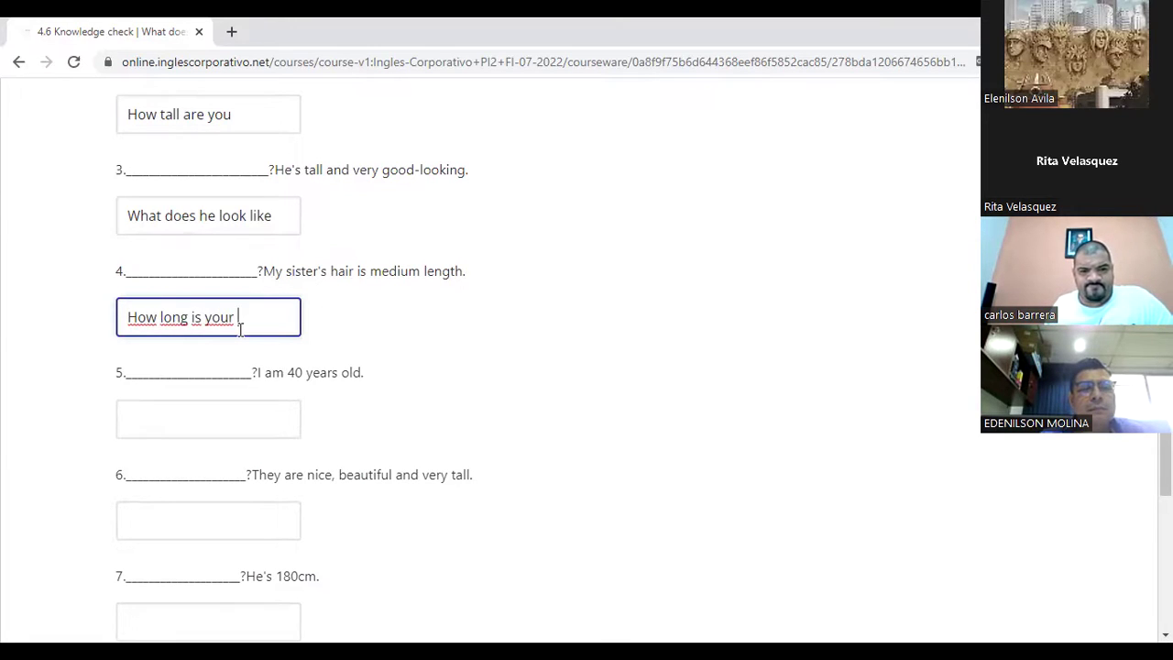
text(siste)
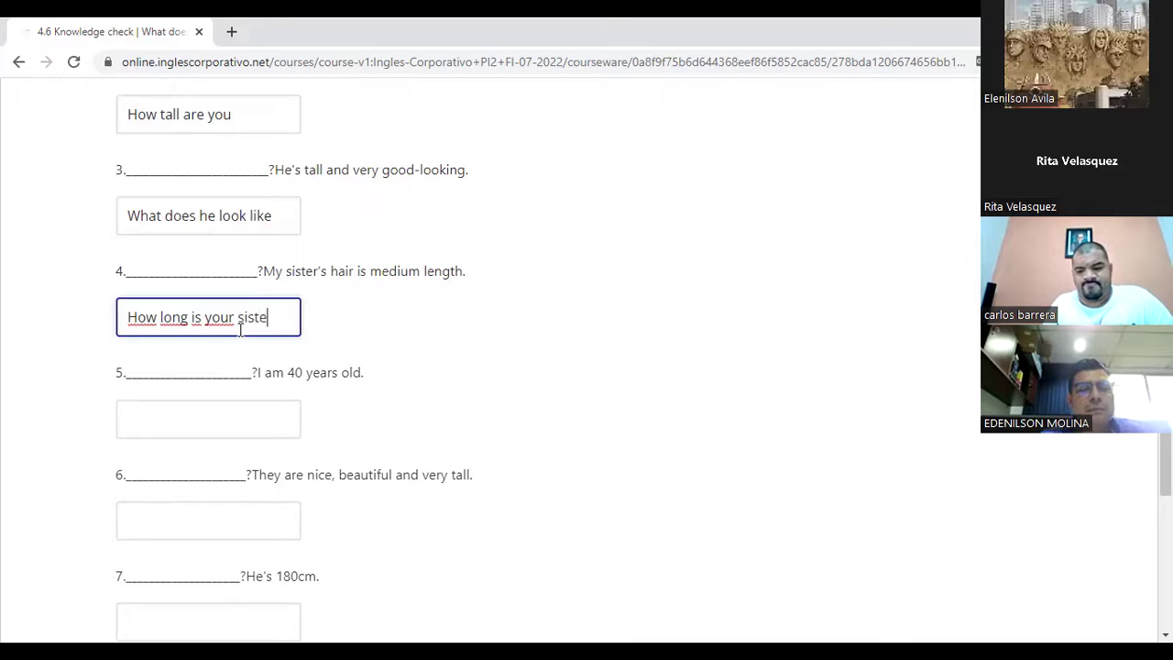
text(r's)
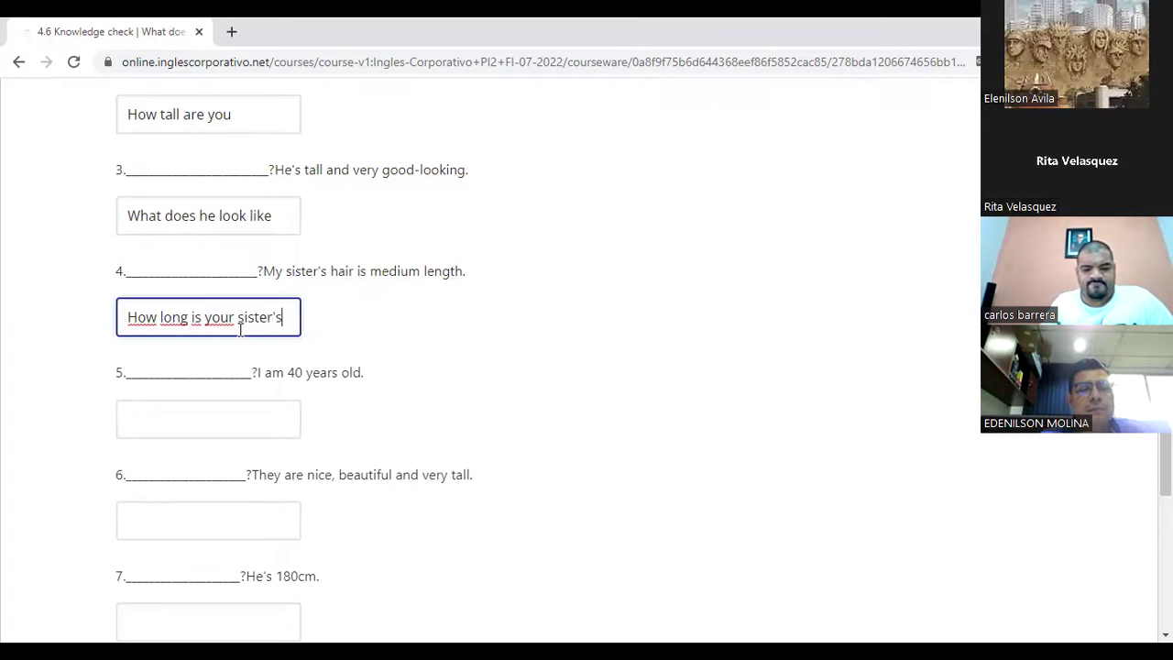
text( hai)
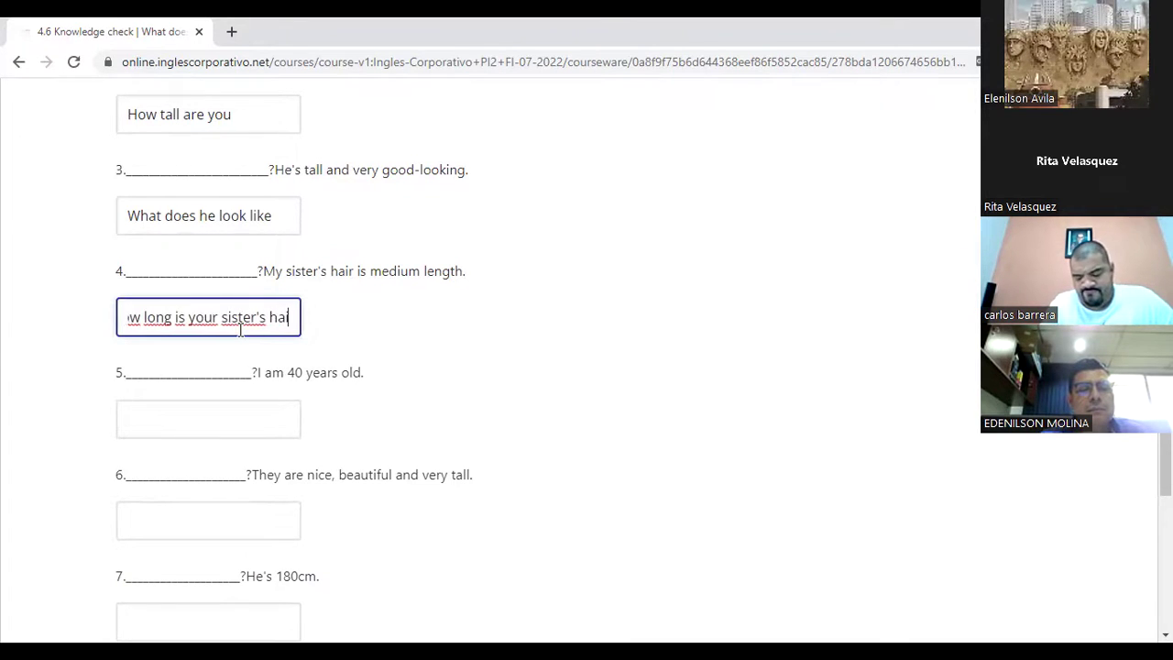
text(r?)
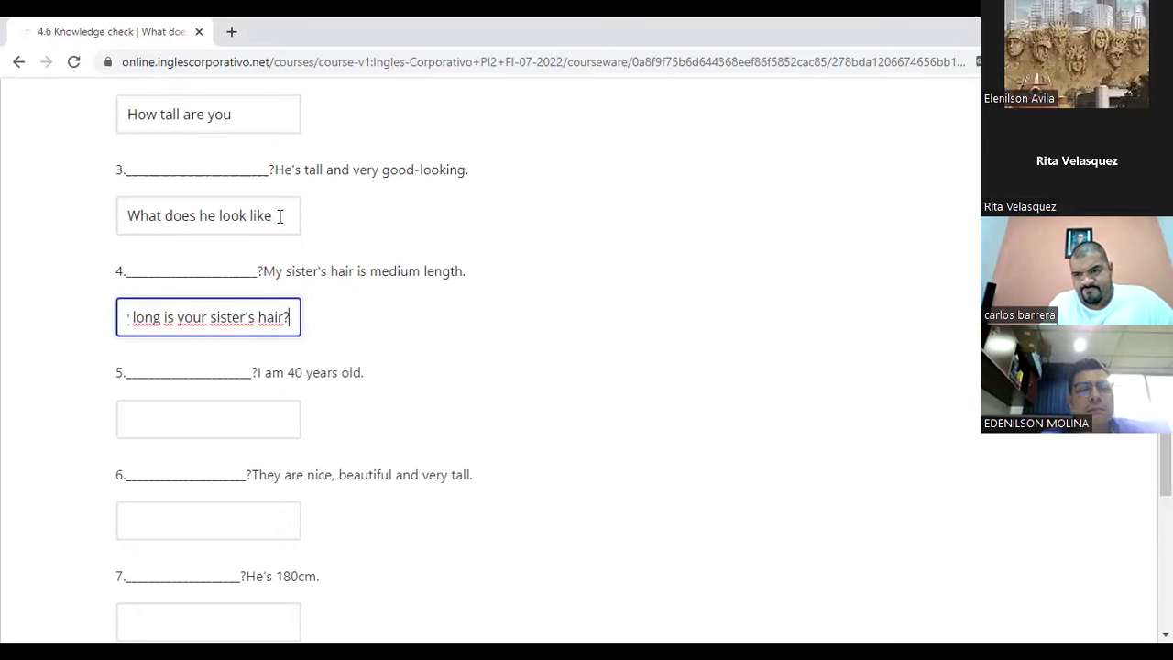
key(BackSpace)
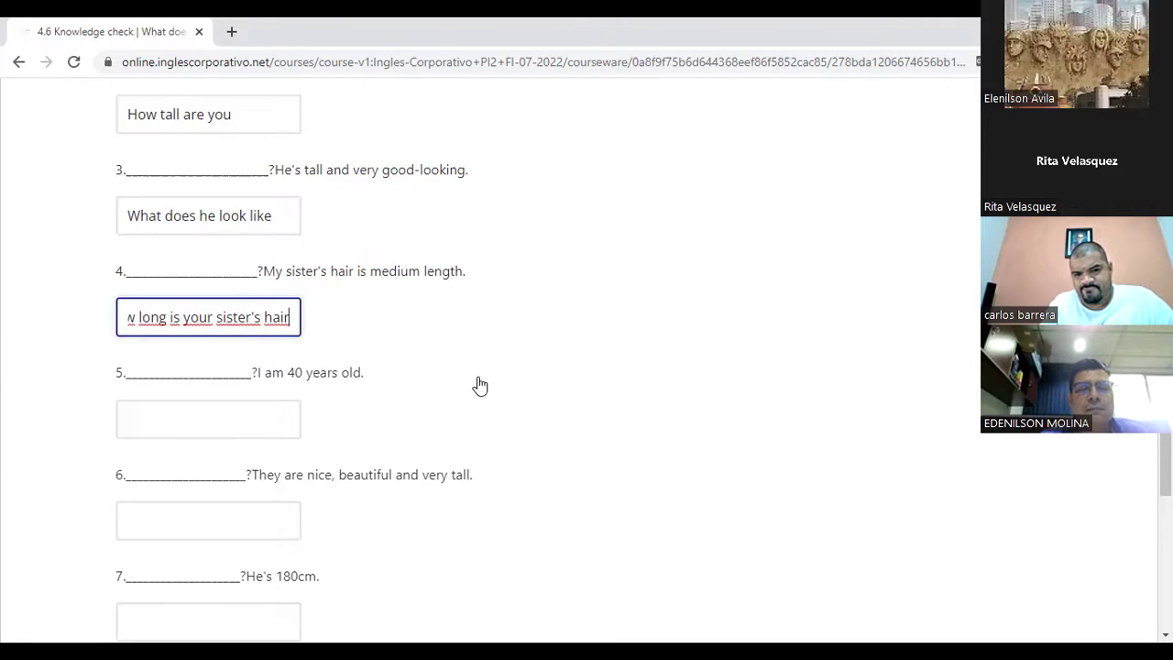
Answer question 5, matching "I am 40 years old", with "How old are you"
scroll(480, 384, down, 1)
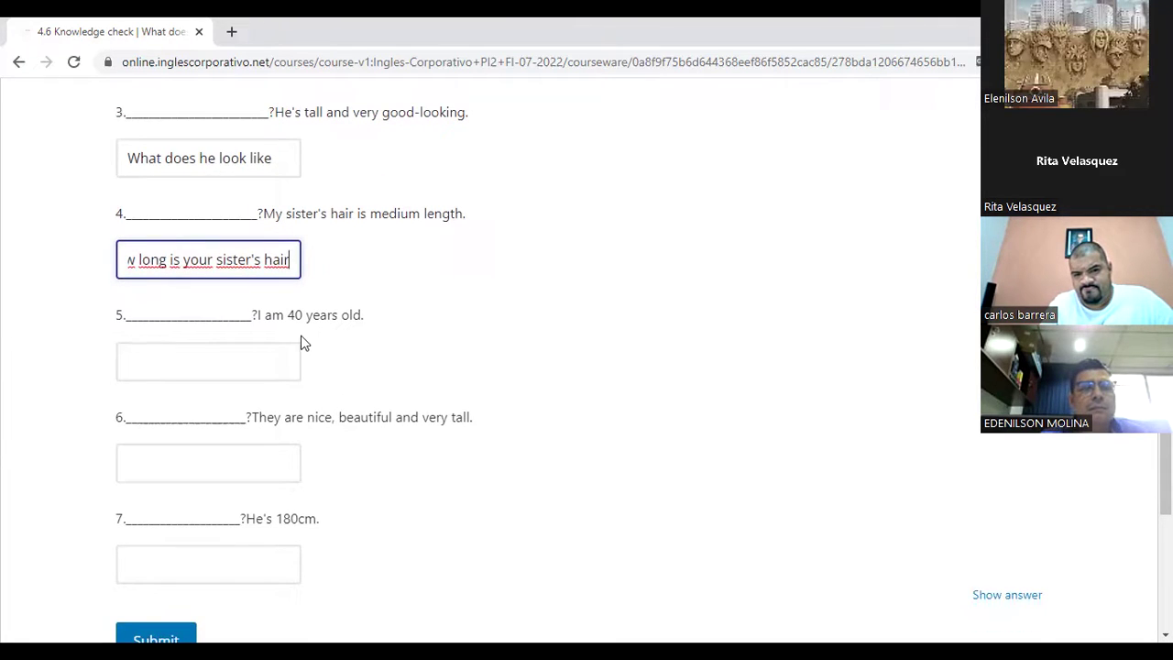
drag(259, 324, 366, 332)
key(Tab)
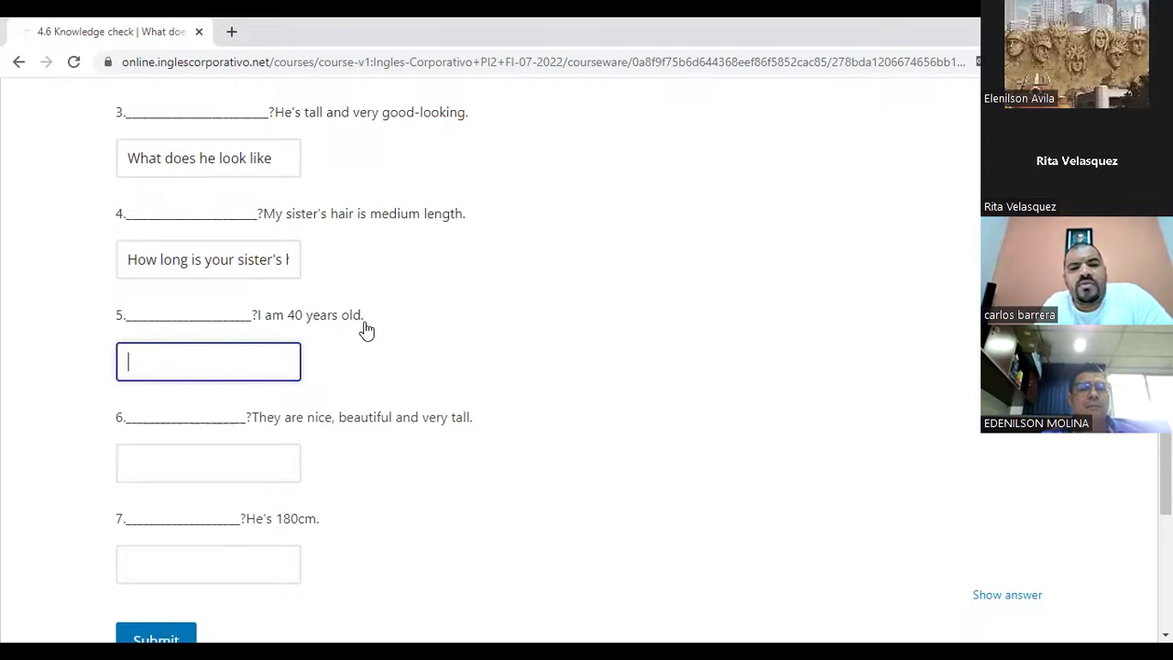
text(How old are you)
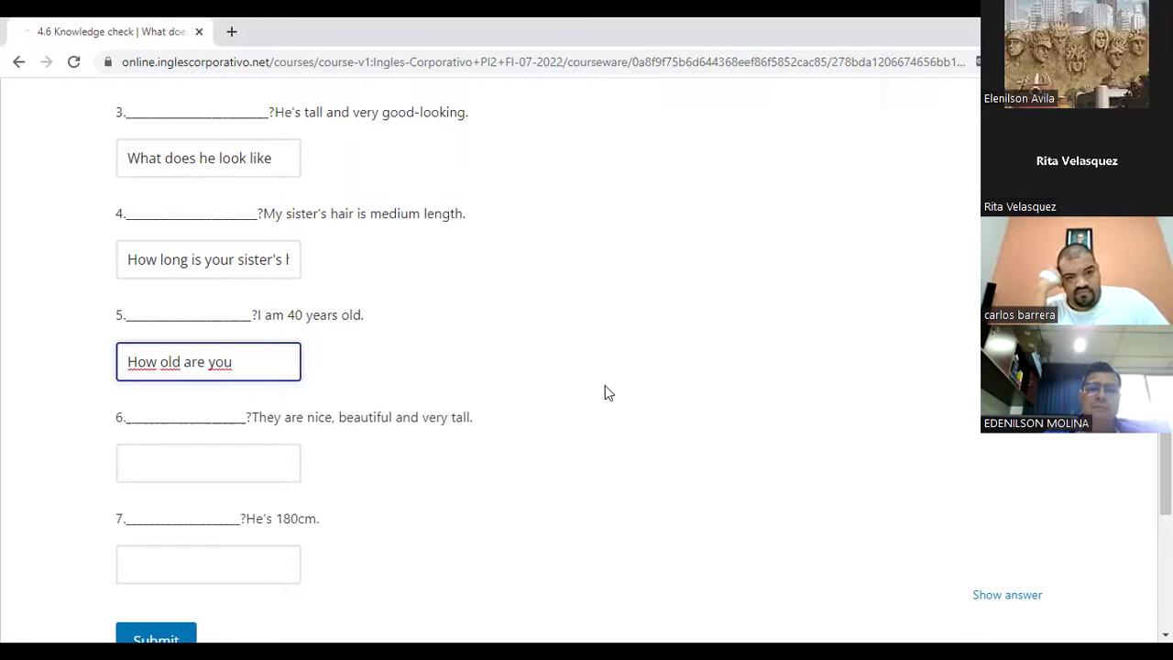
Answer question 6, matching "They are nice, beautiful and very tall", with "What do they look like"
key(Tab)
scroll(486, 415, down, 1)
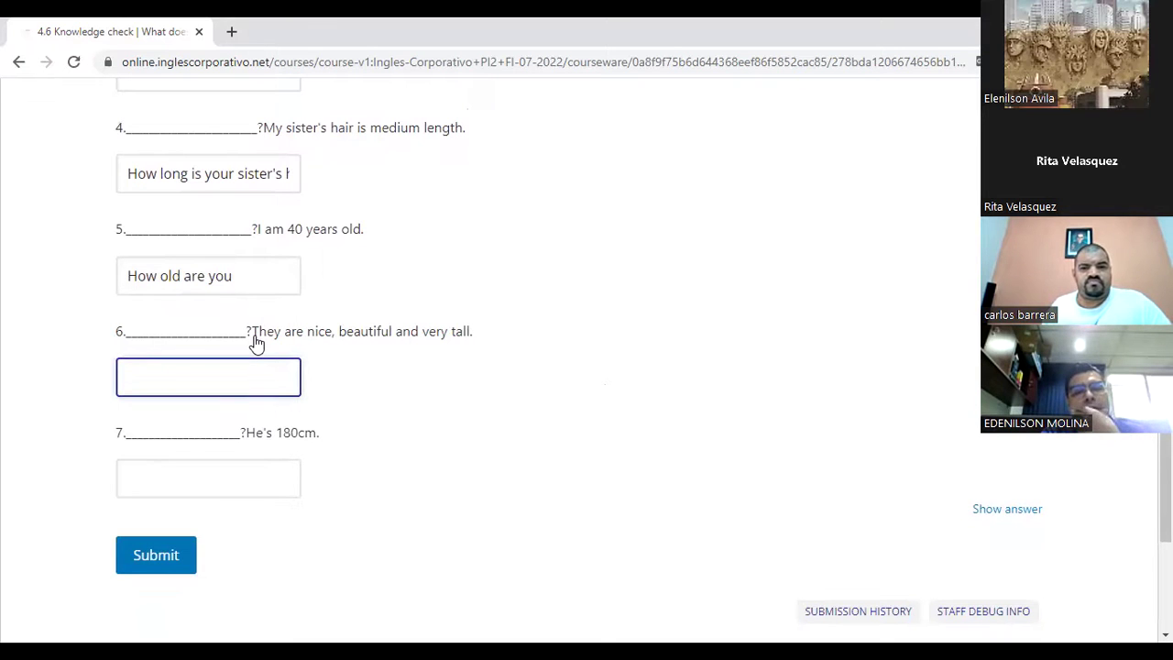
drag(254, 338, 477, 345)
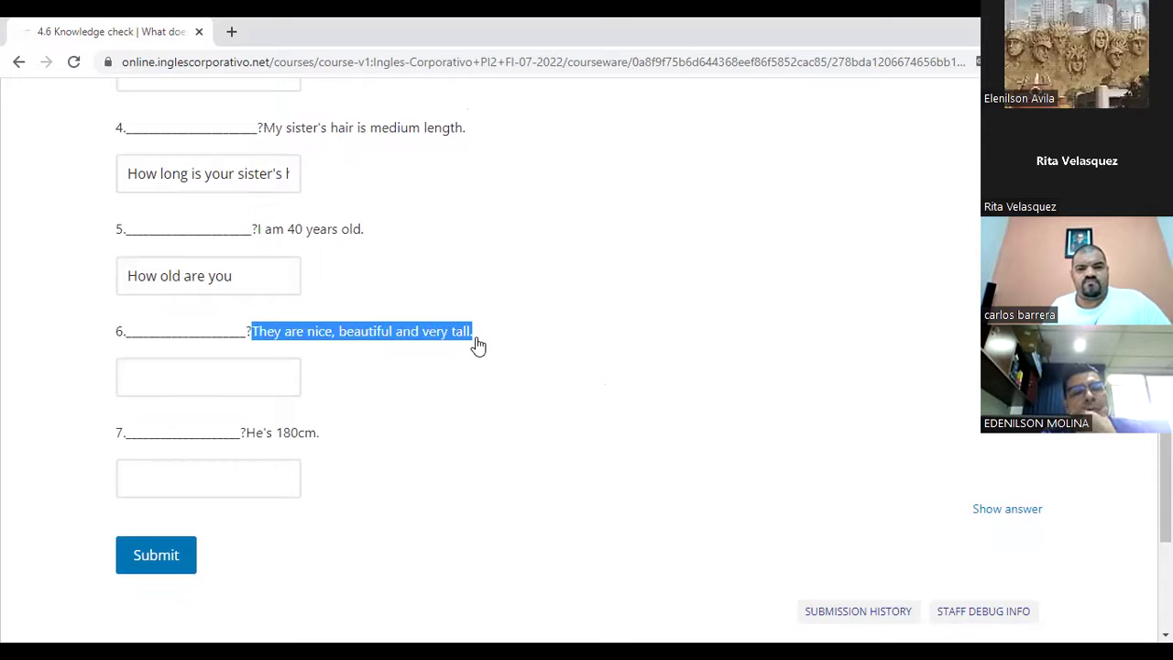
key(Tab)
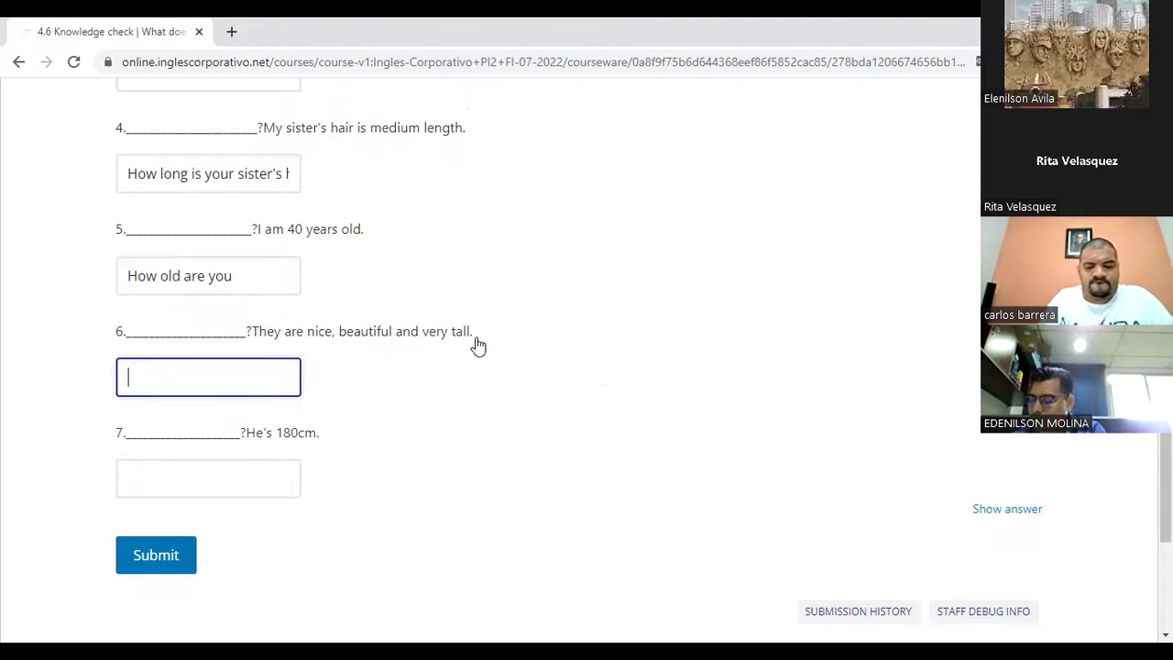
text(Wha)
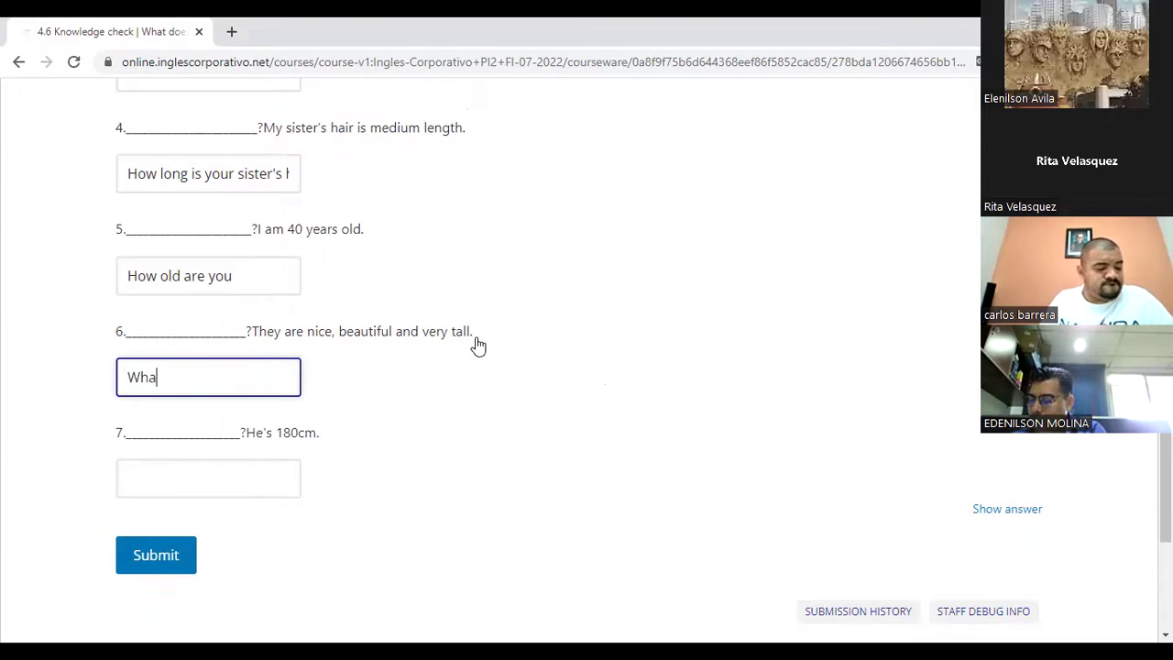
text(t d)
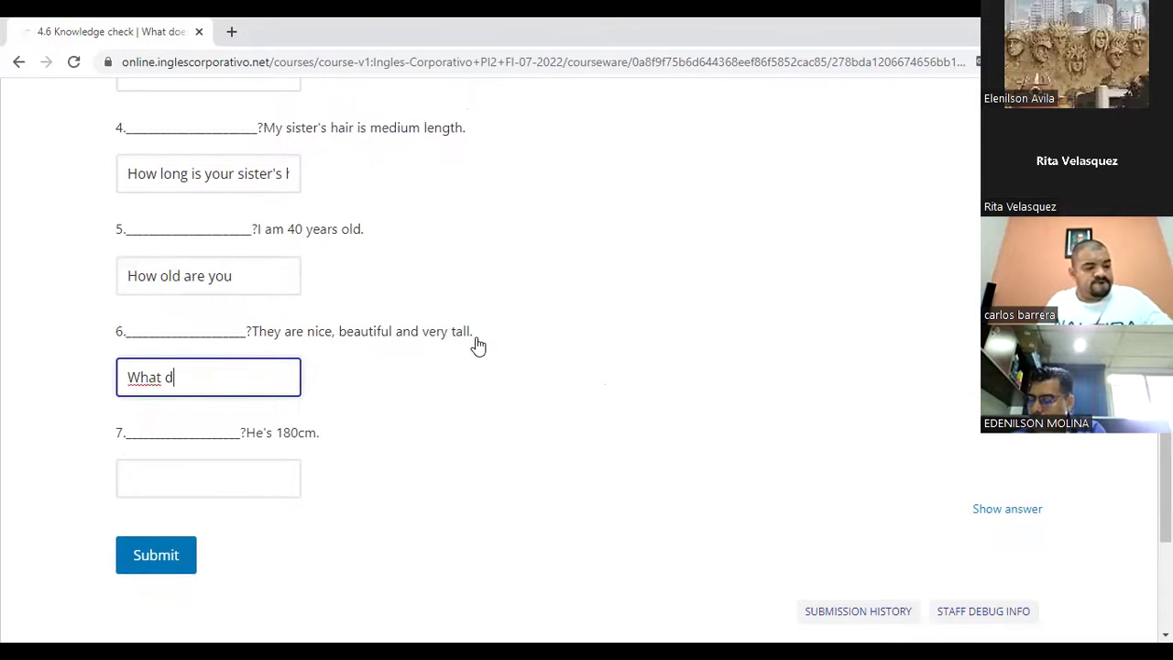
text(o t)
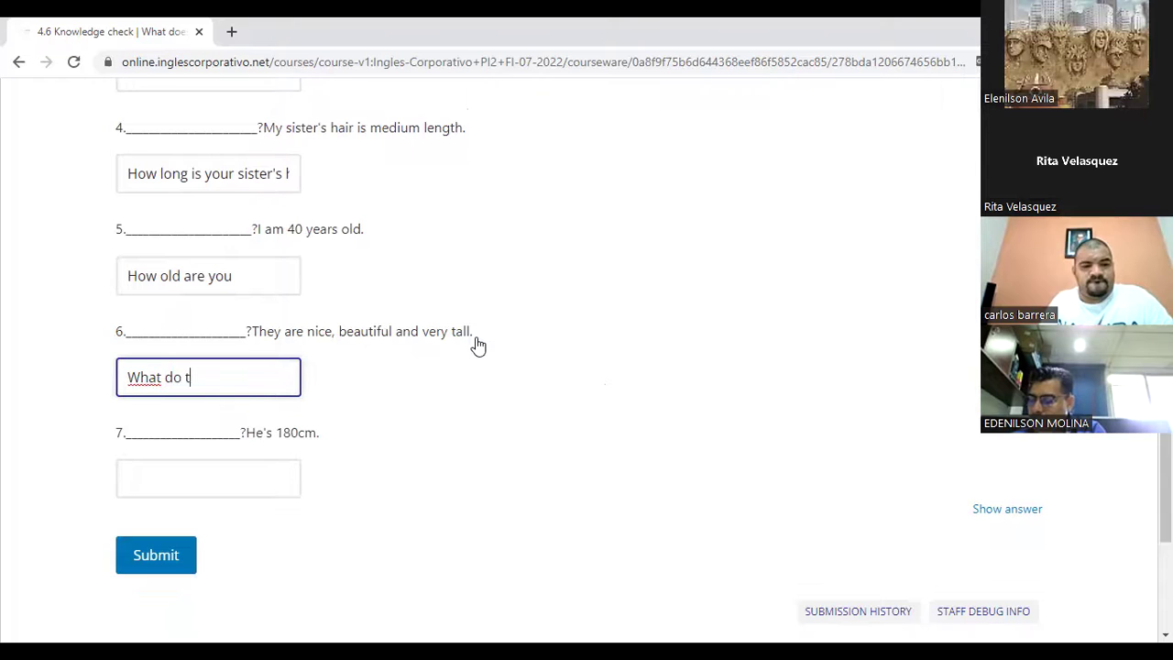
text(hey)
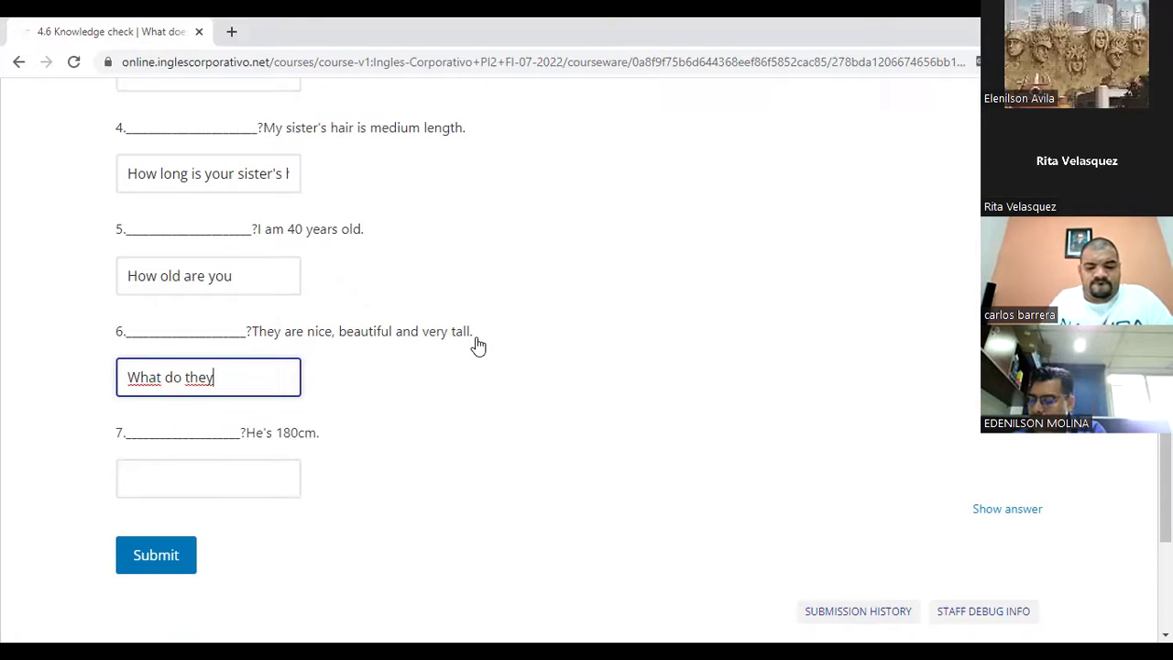
text( loo)
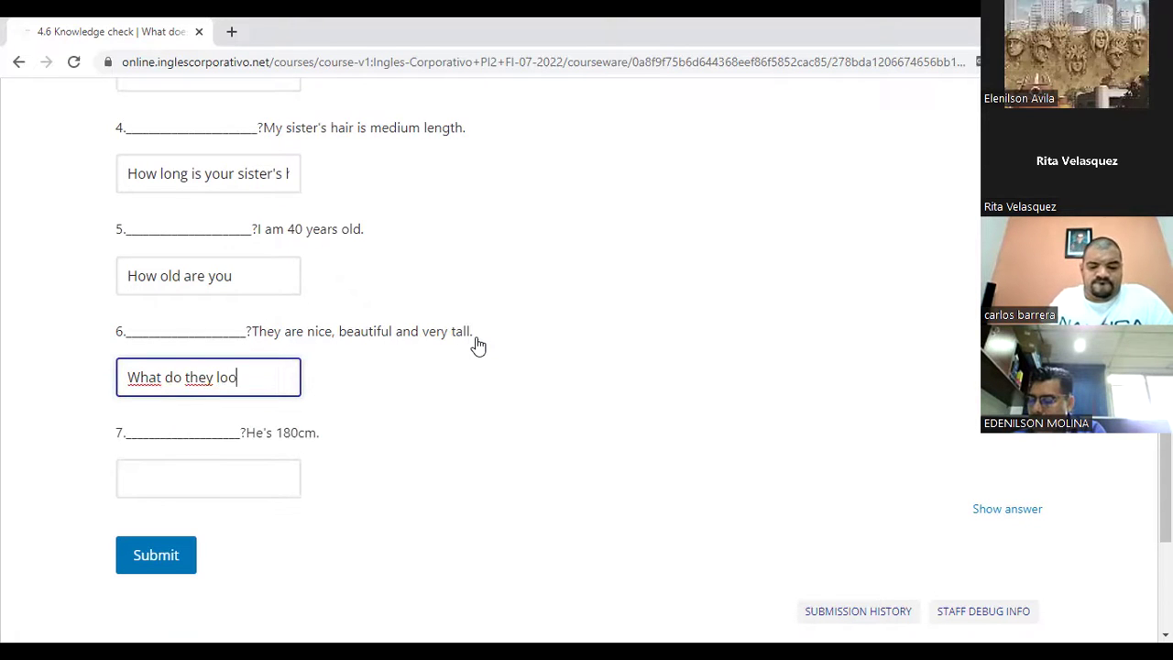
text(k like)
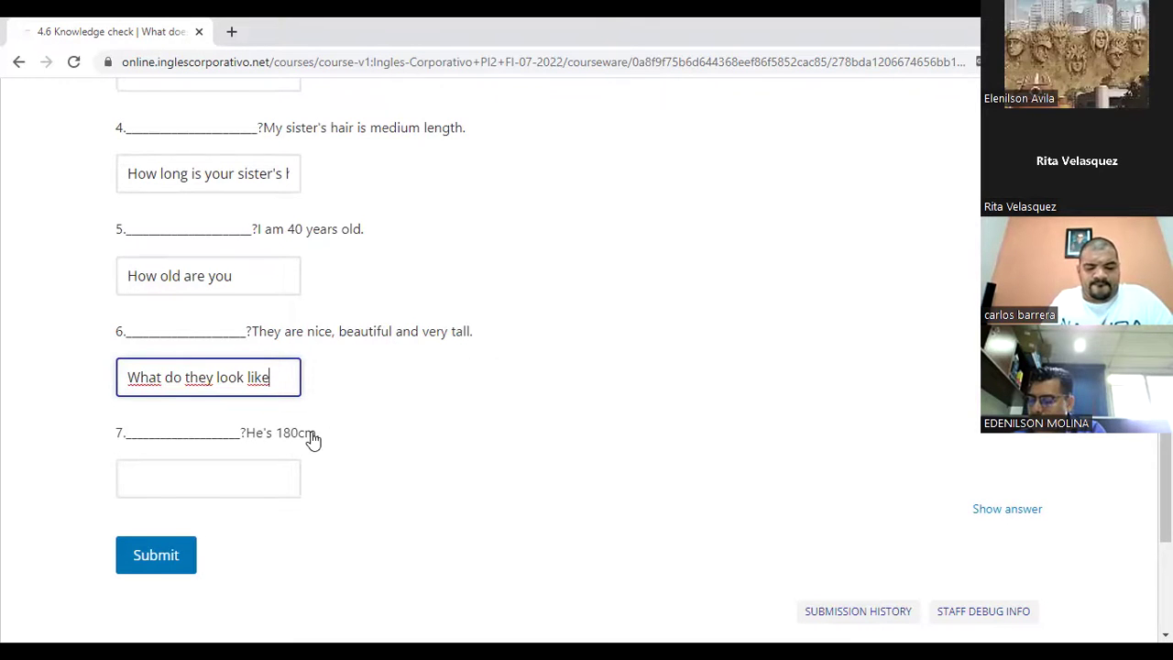
Answer question 7, matching "He's 180cm", with "How tall is he"
scroll(312, 439, down, 1)
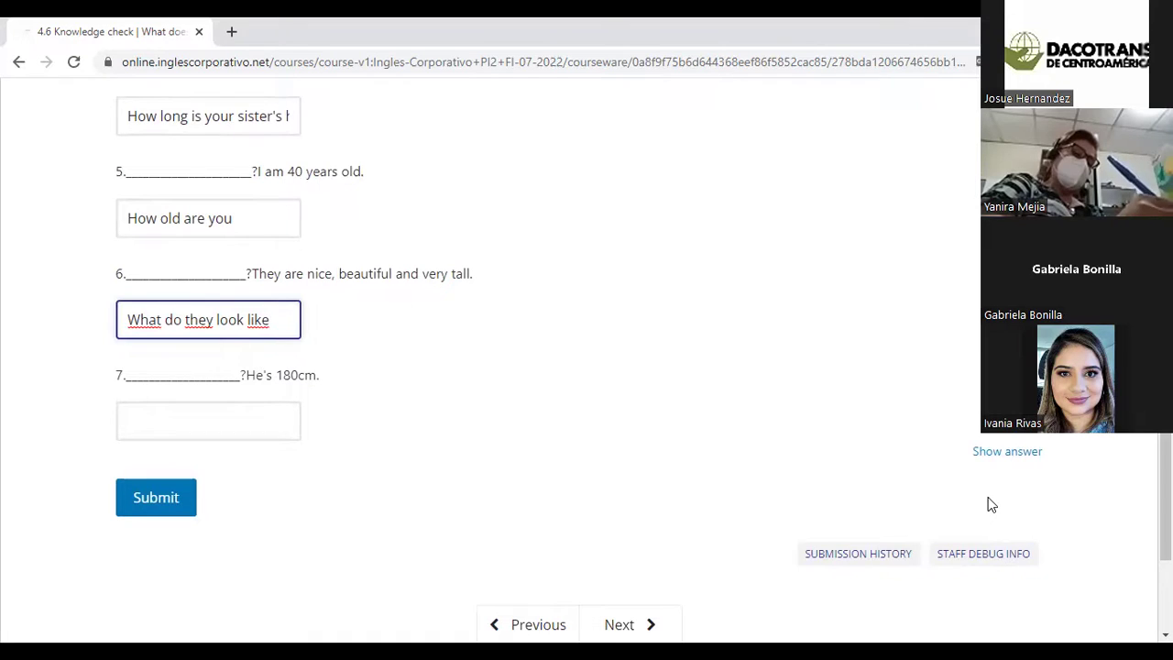
click(247, 406)
text(How)
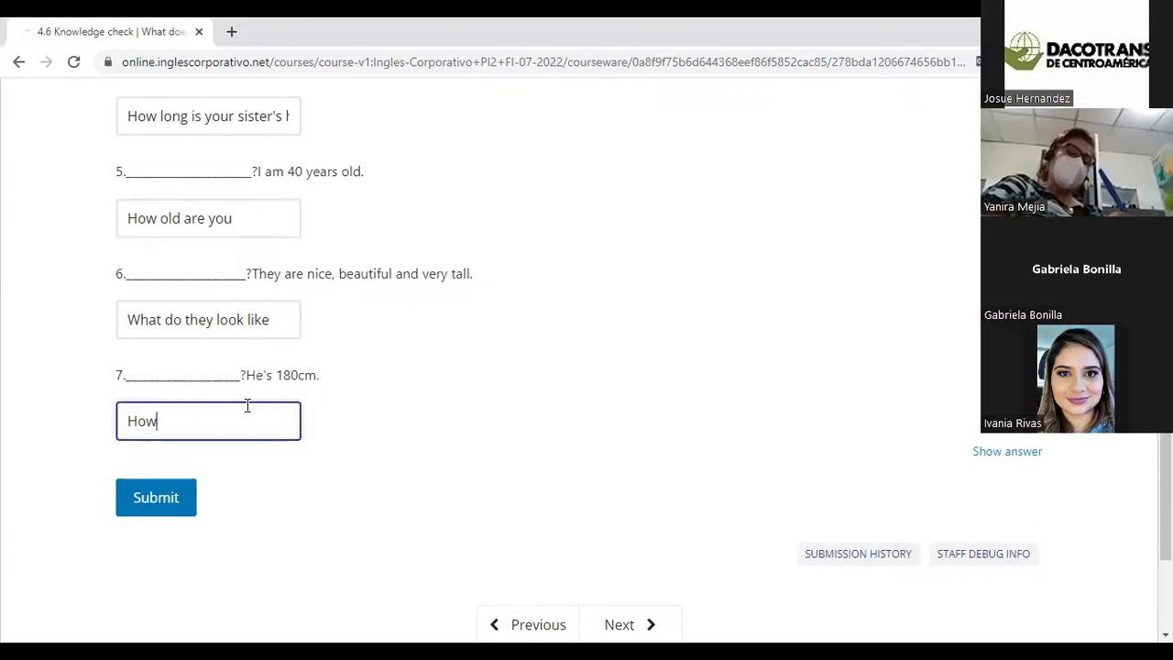
text( tall)
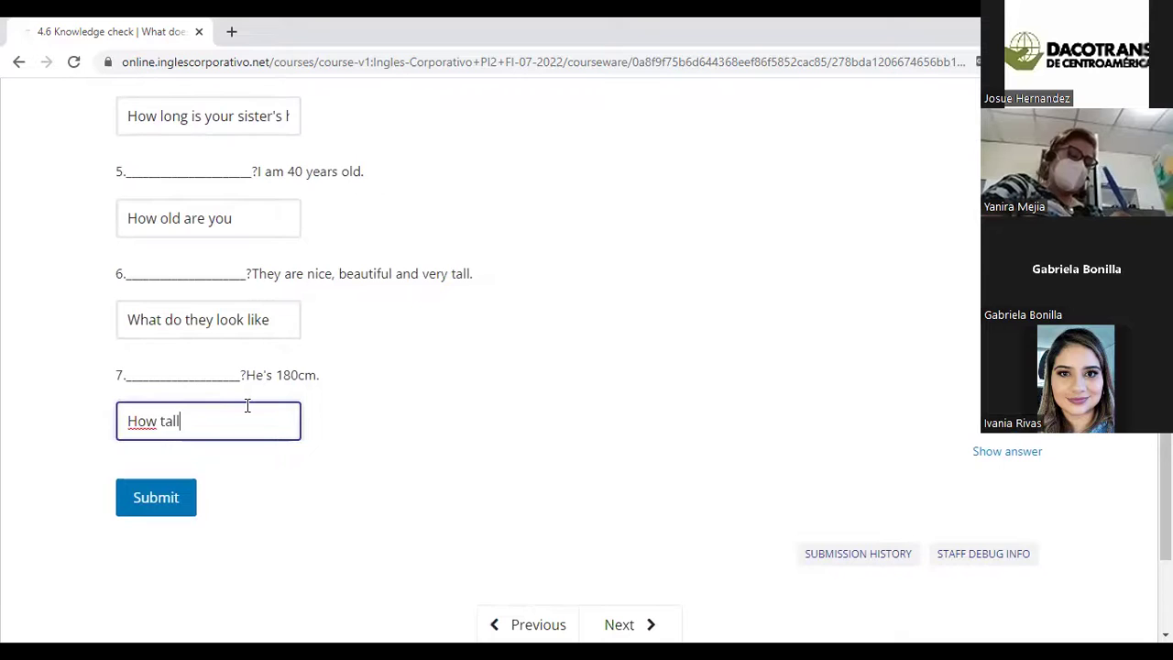
text( is he)
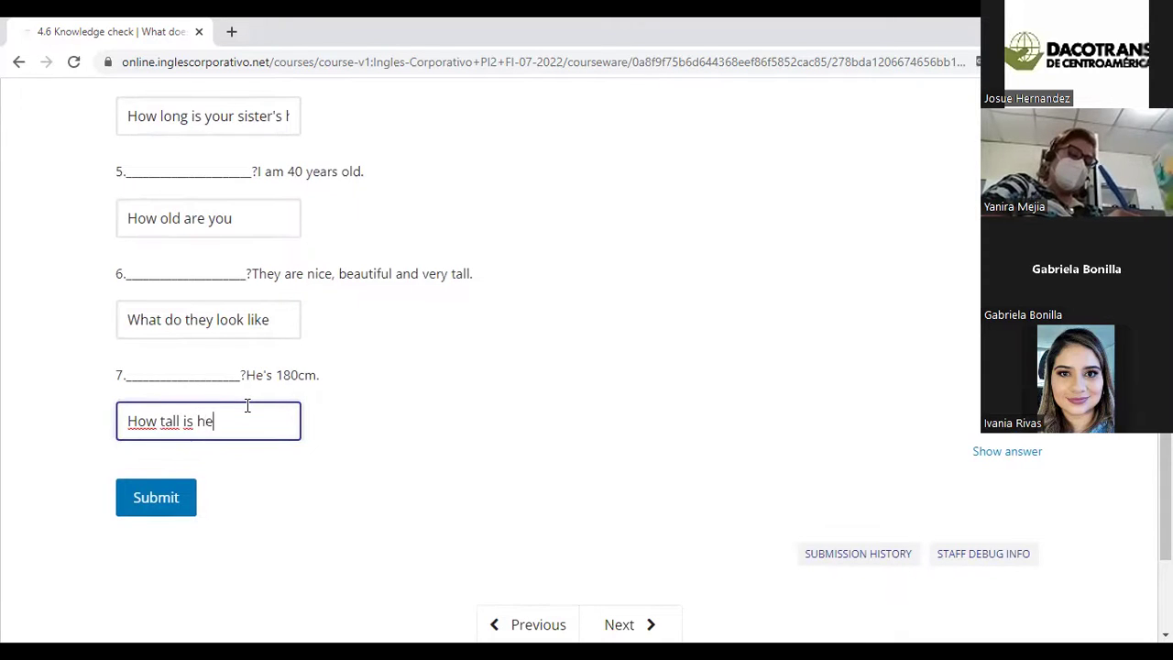
Review the completed answers and submit the knowledge check for grading
scroll(540, 405, up, 5)
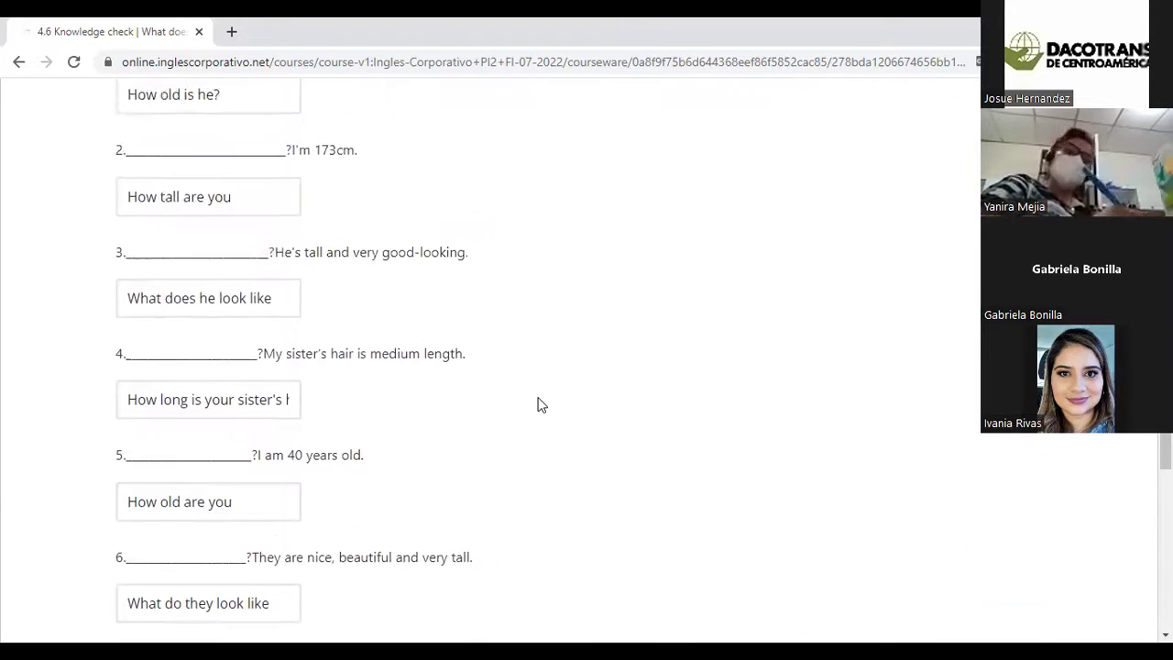
scroll(541, 405, up, 1)
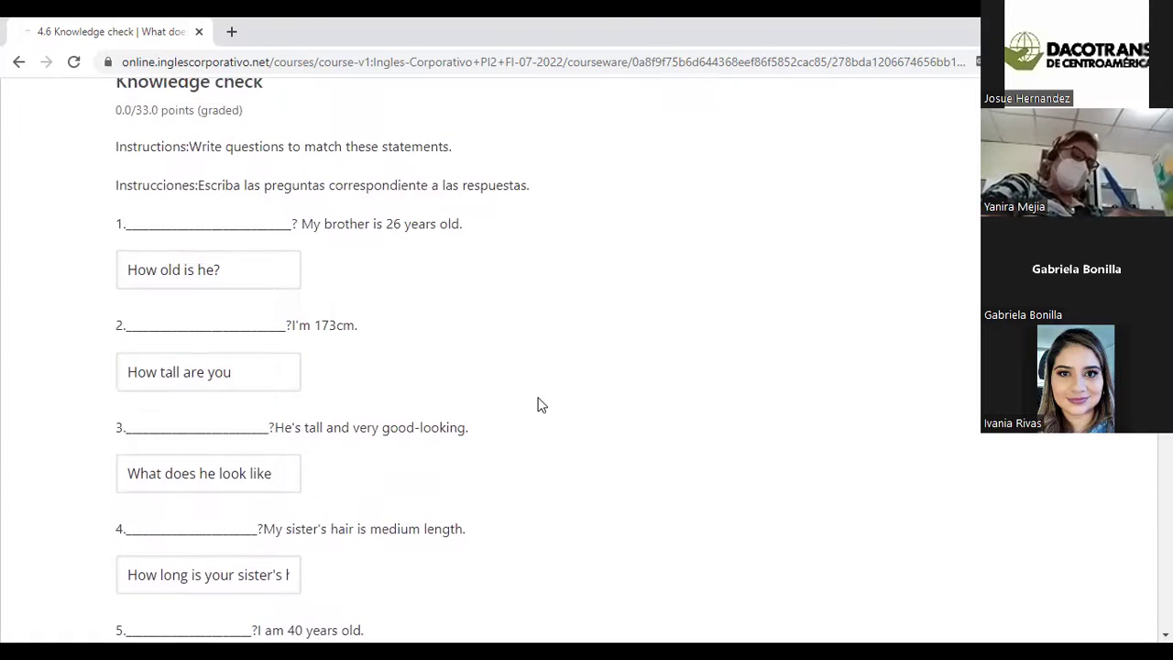
scroll(577, 405, down, 5)
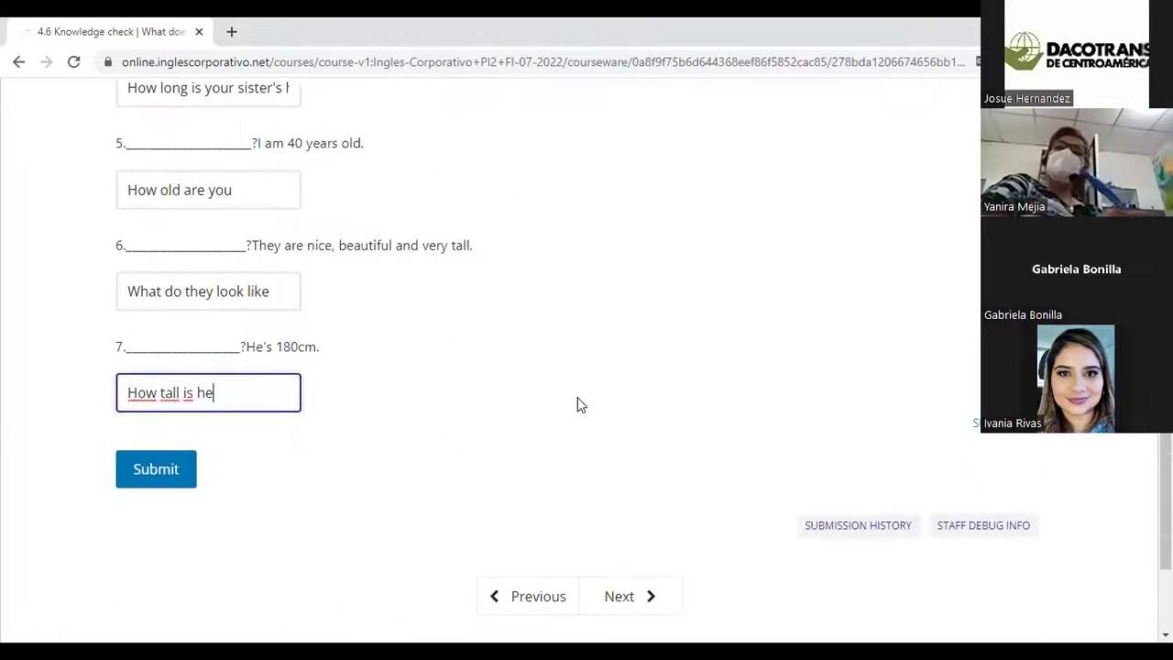
click(162, 477)
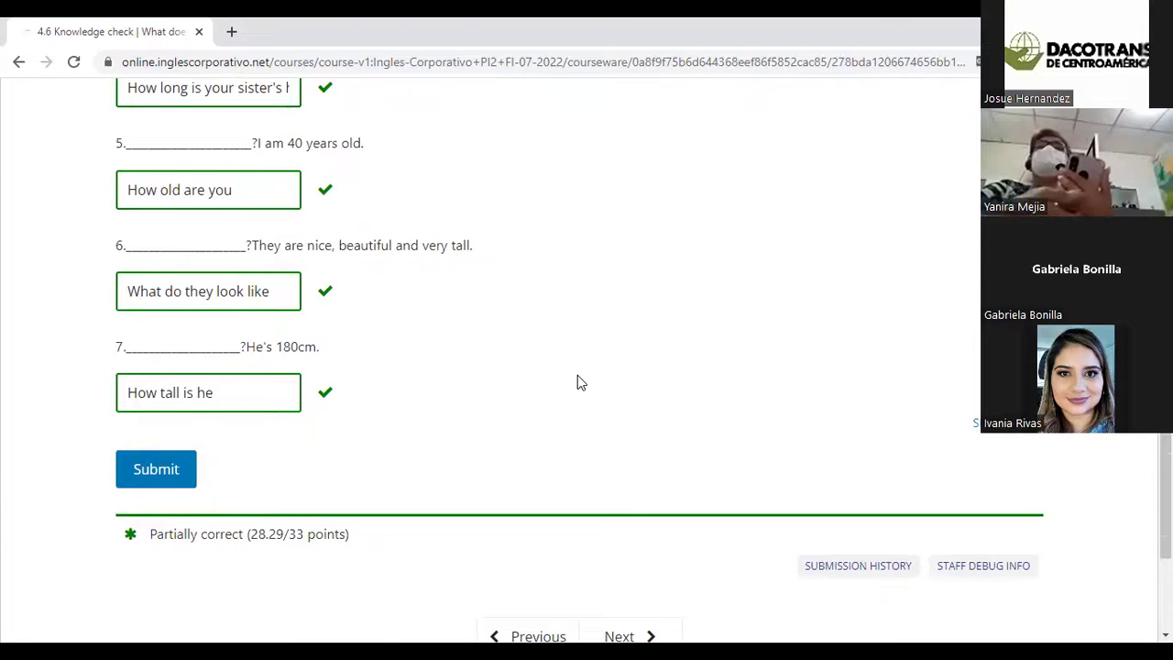
Try correcting the answer to question 1 by removing its question mark to read "How old is he", and resubmit the knowledge check
scroll(577, 375, up, 5)
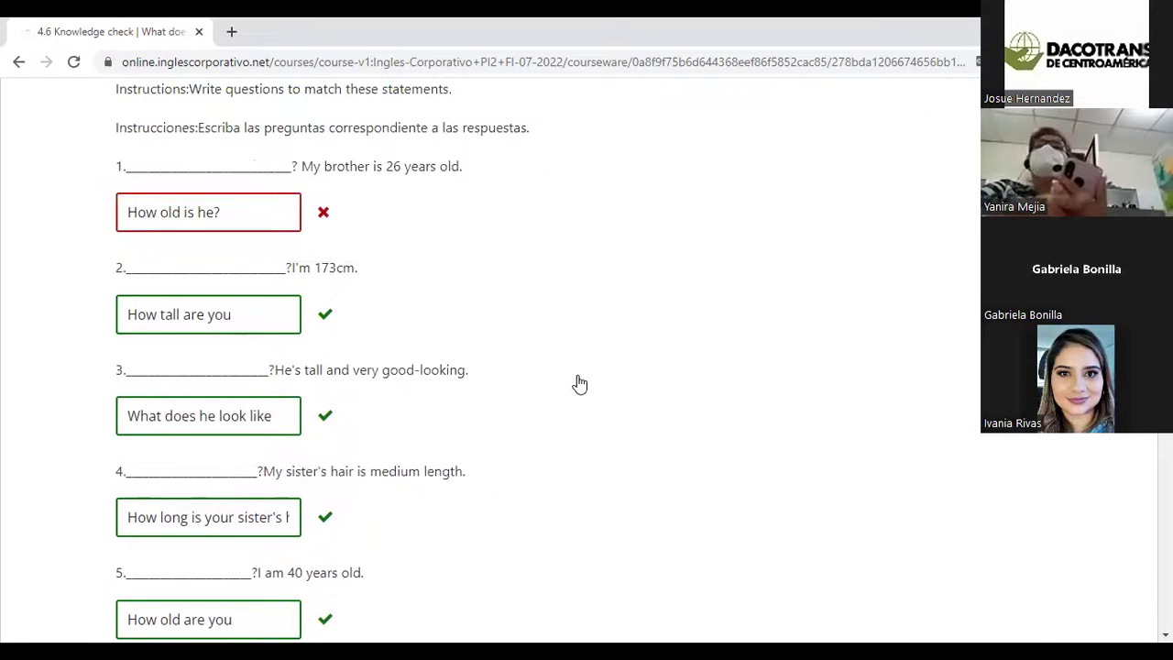
scroll(577, 382, up, 3)
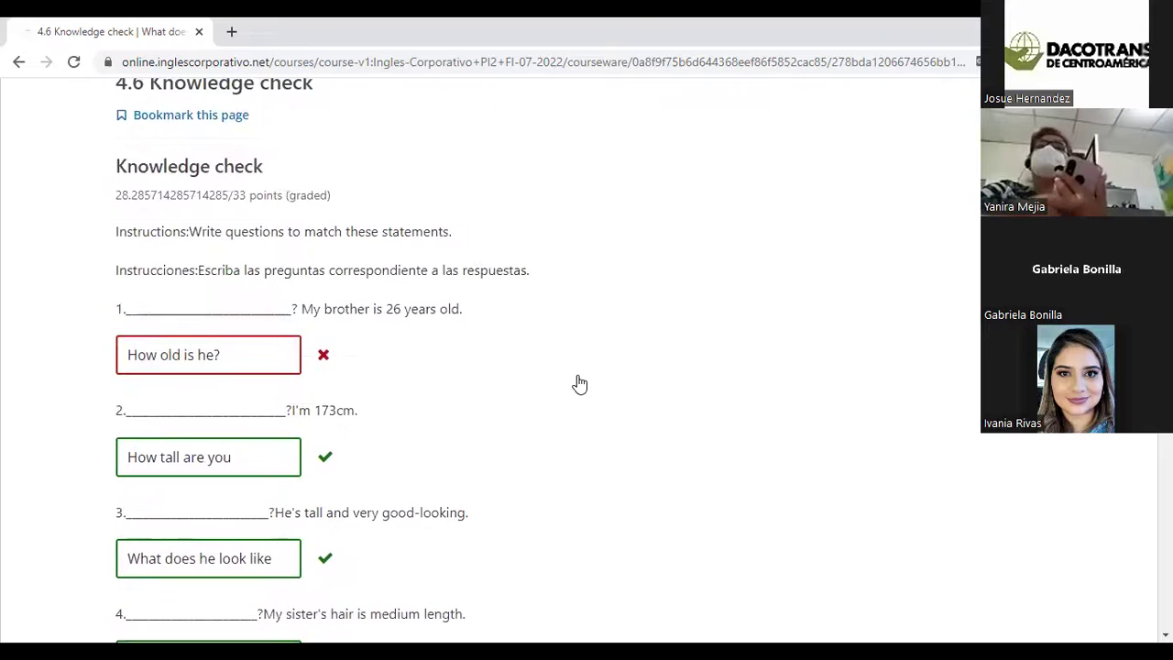
click(270, 364)
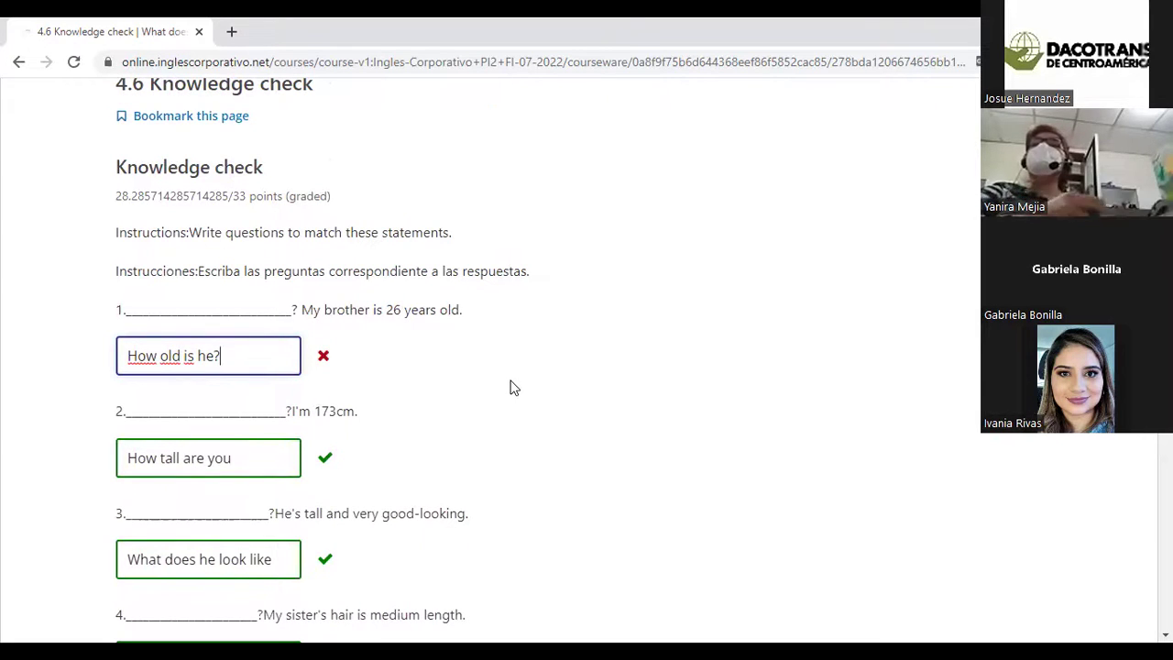
key(BackSpace)
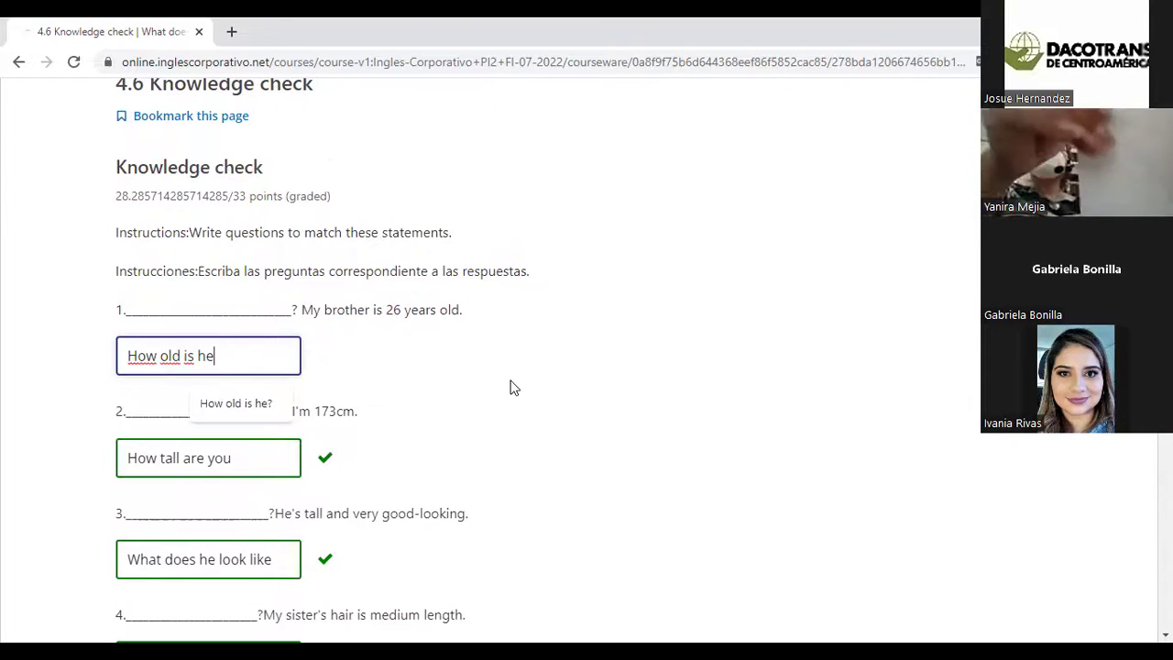
scroll(513, 387, down, 1)
scroll(514, 387, down, 8)
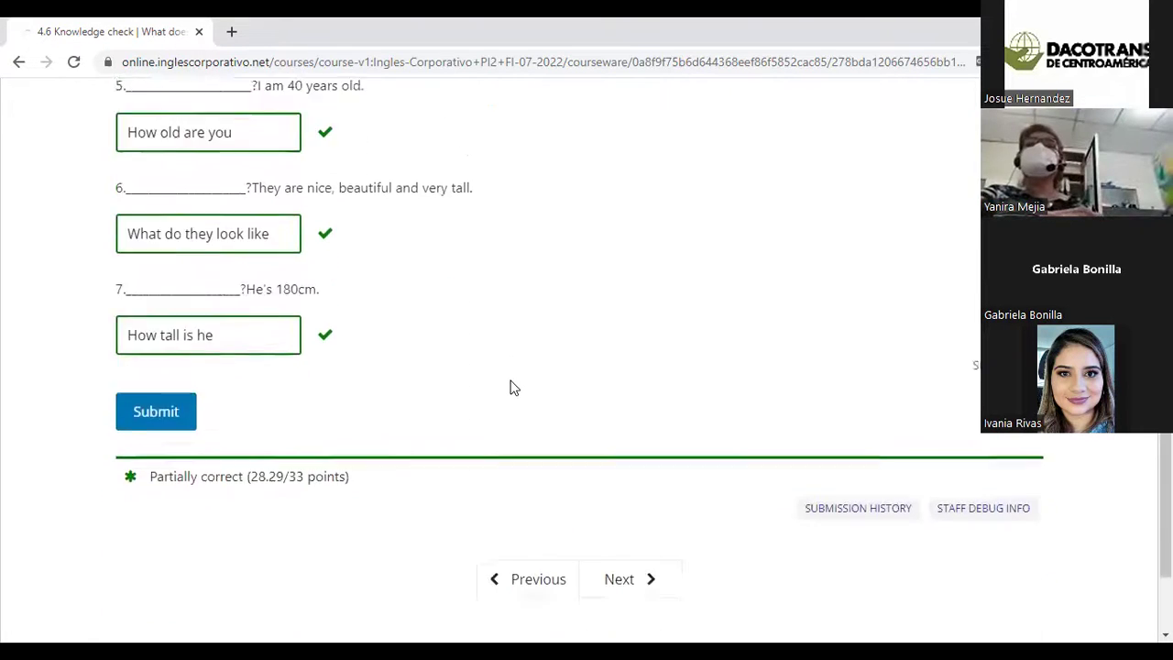
click(176, 353)
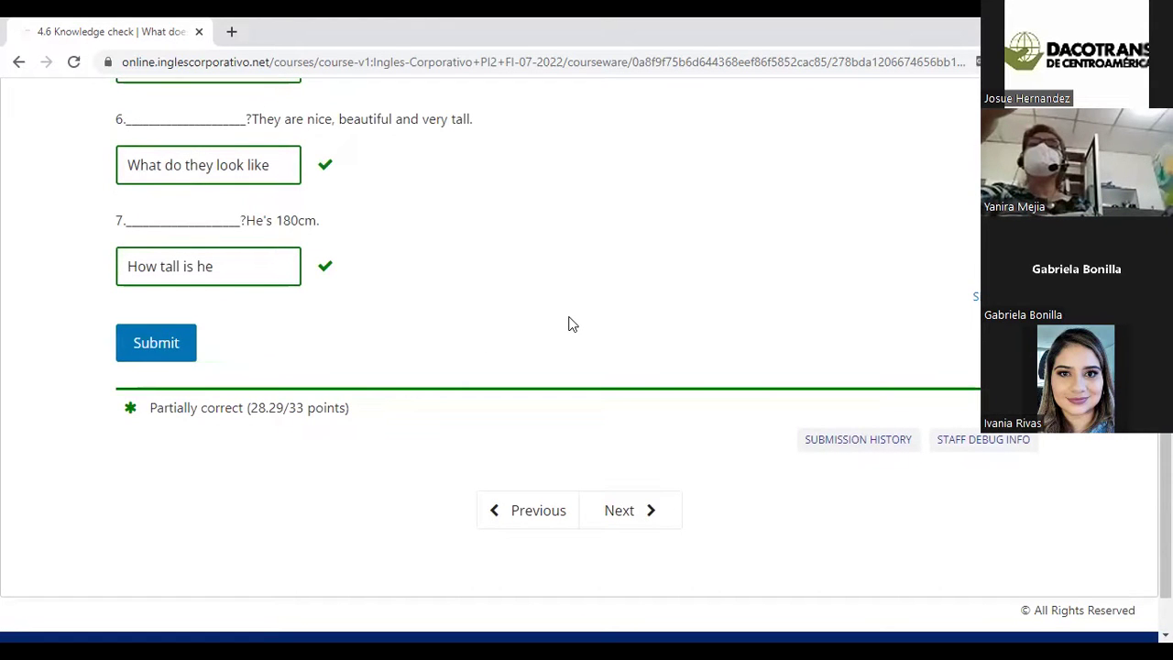
Change the answer to question 1, matching "My brother is 26 years old", to "How old is your brother" and resubmit the knowledge check
scroll(569, 324, up, 12)
scroll(568, 323, down, 3)
scroll(568, 323, down, 1)
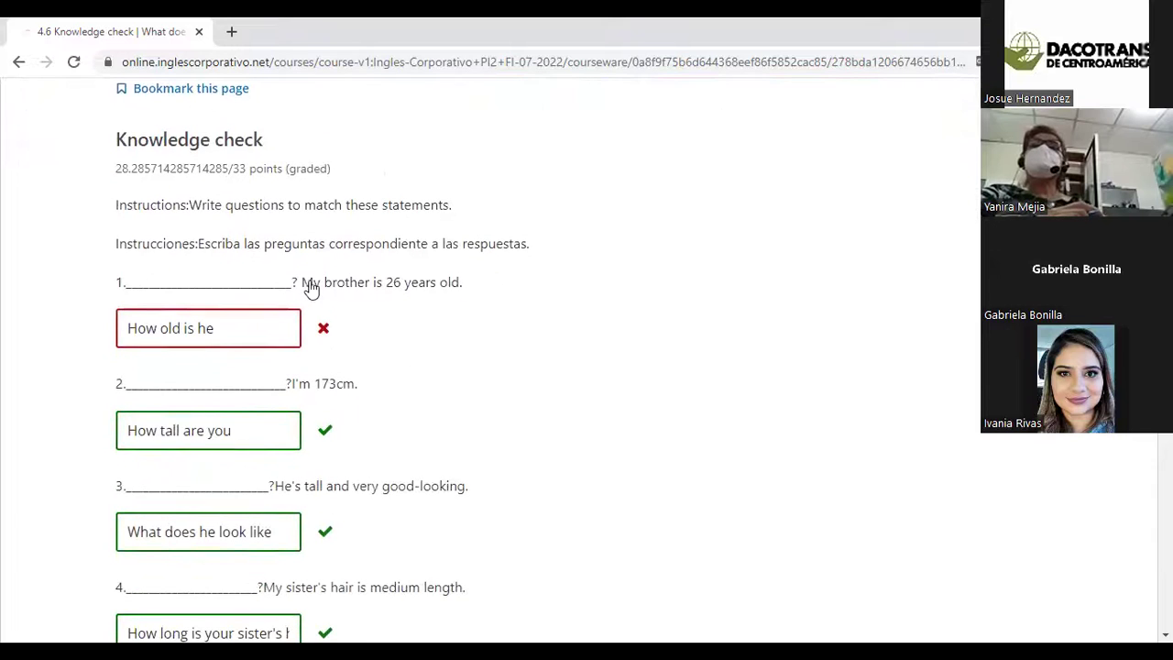
click(271, 325)
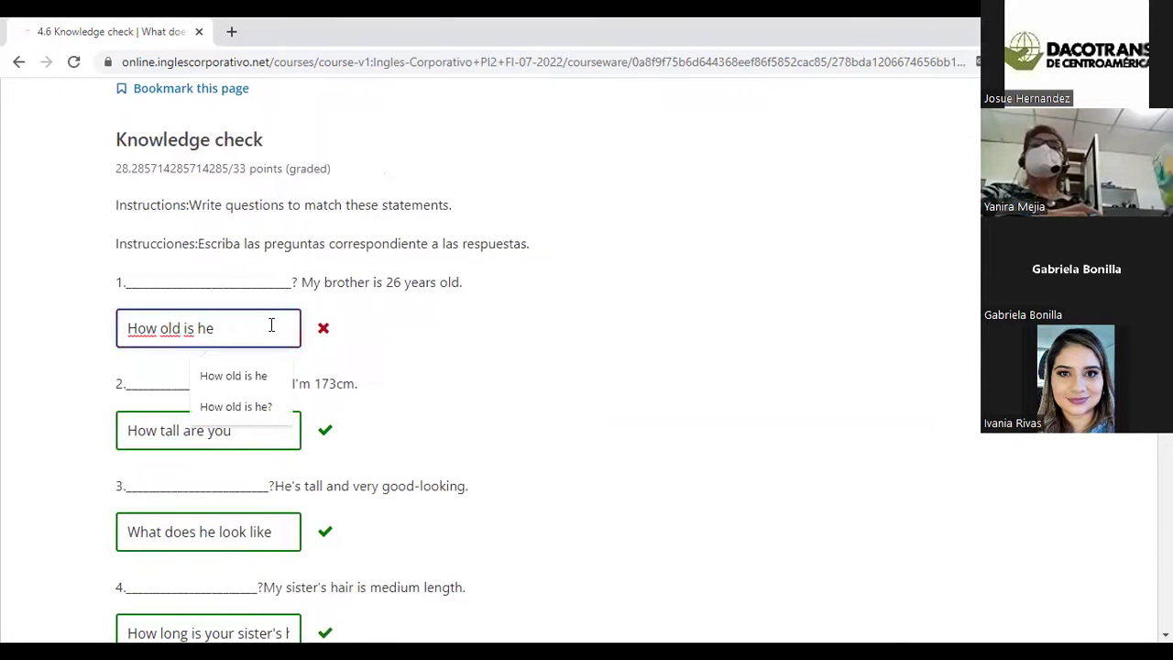
key(BackSpace)
key(BackSpace)
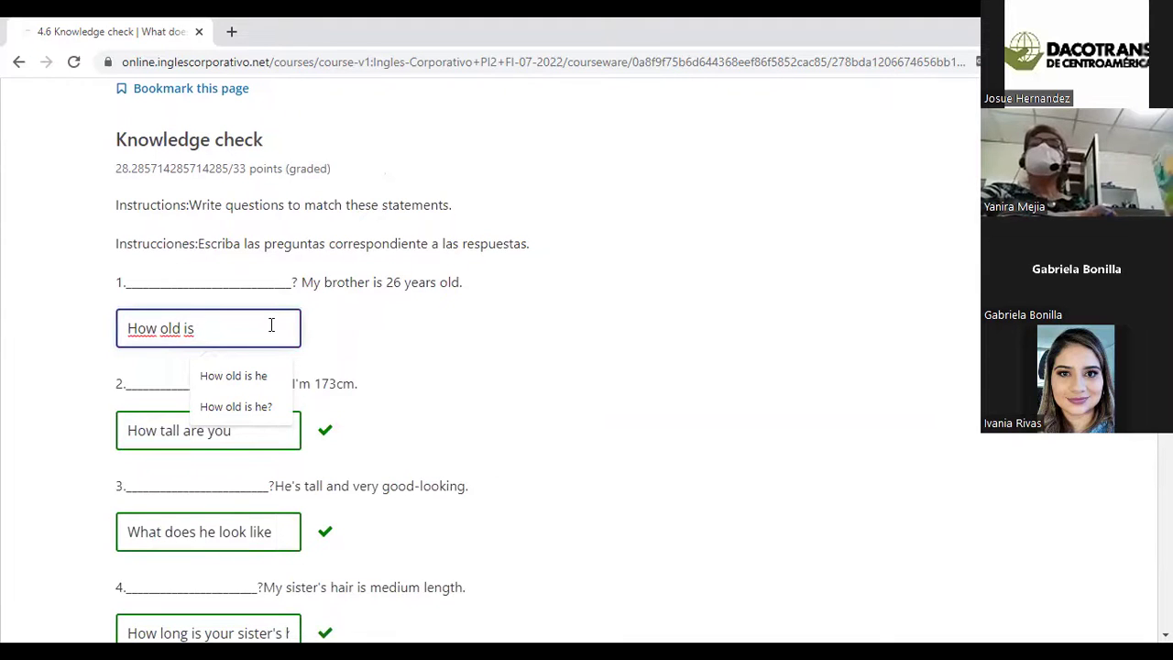
text(m)
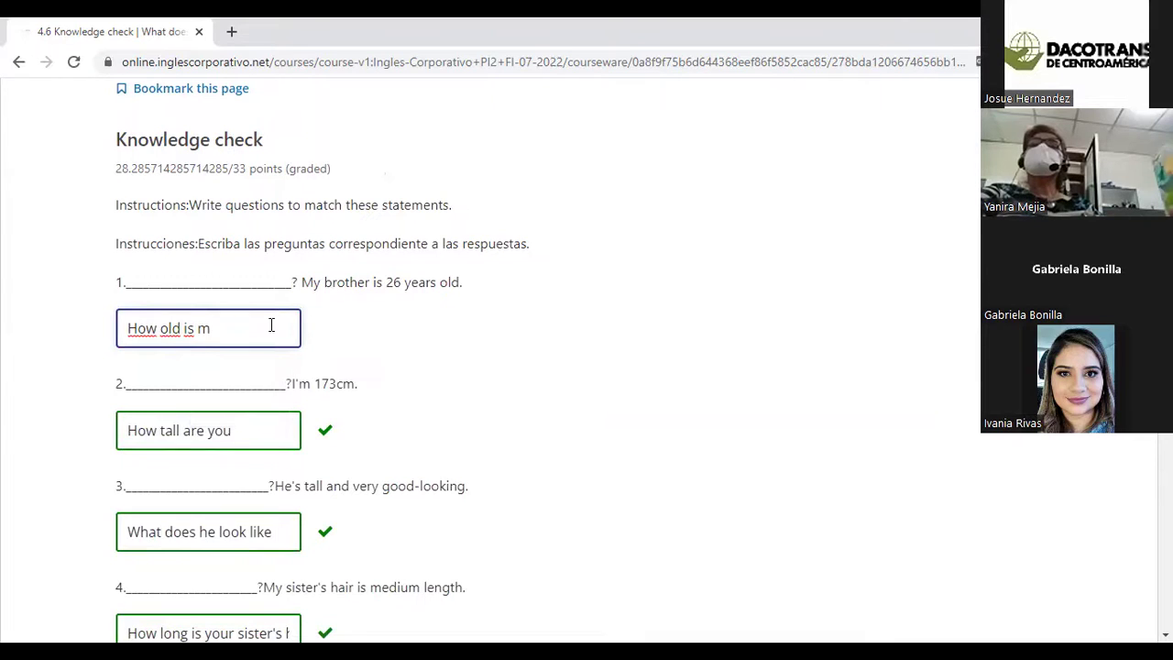
key(BackSpace)
text(your b)
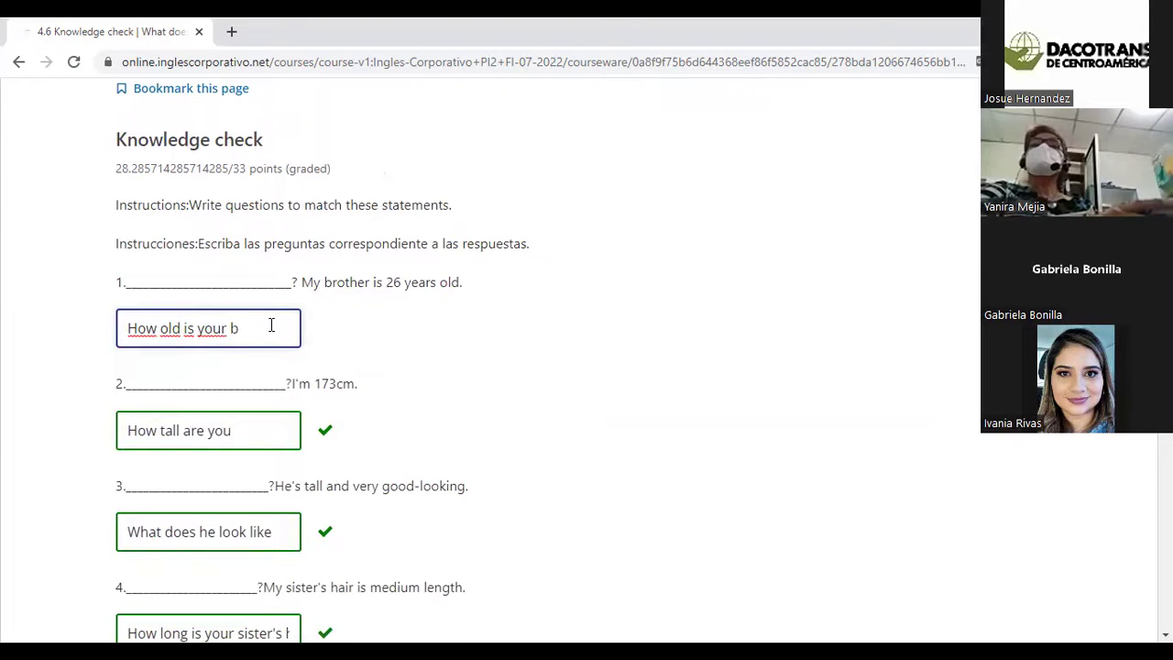
text(rother)
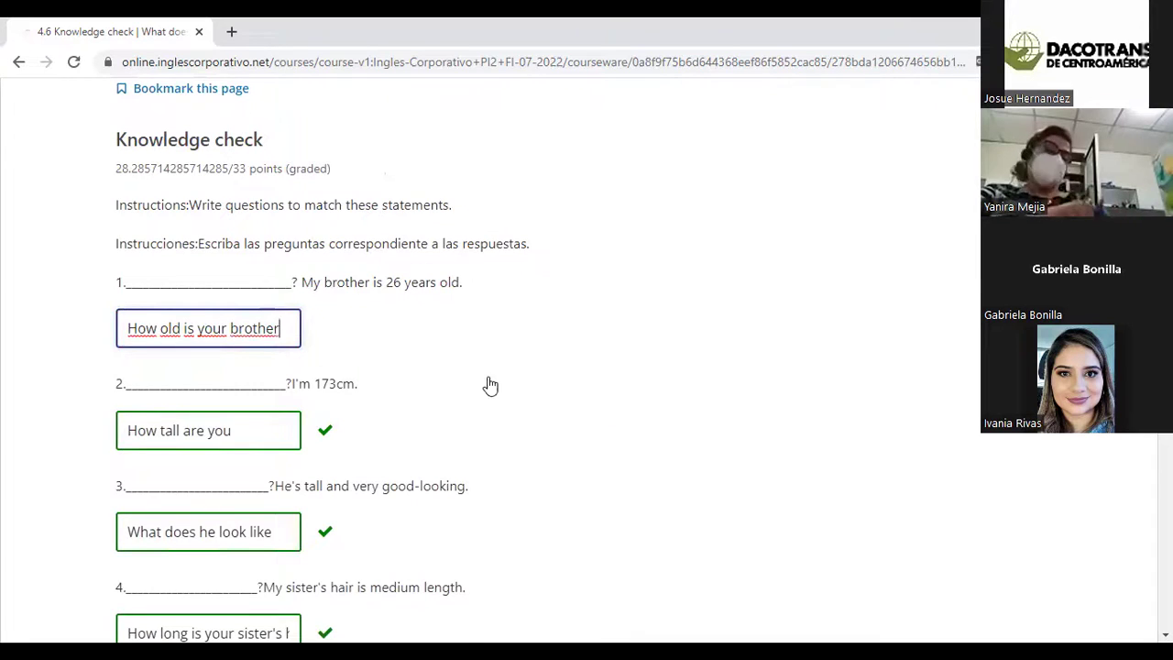
scroll(486, 385, down, 6)
click(156, 499)
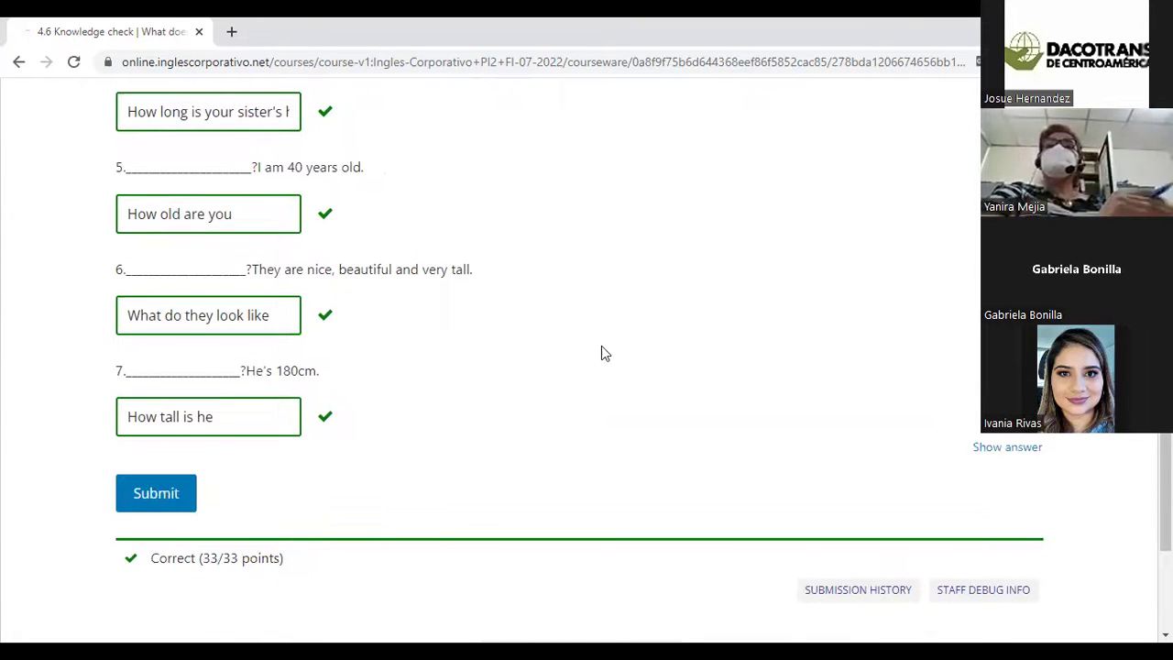
Review the graded answers of the knowledge check and open the 4.8 Listening exercise with its audio and gap-fill questions
scroll(602, 348, up, 6)
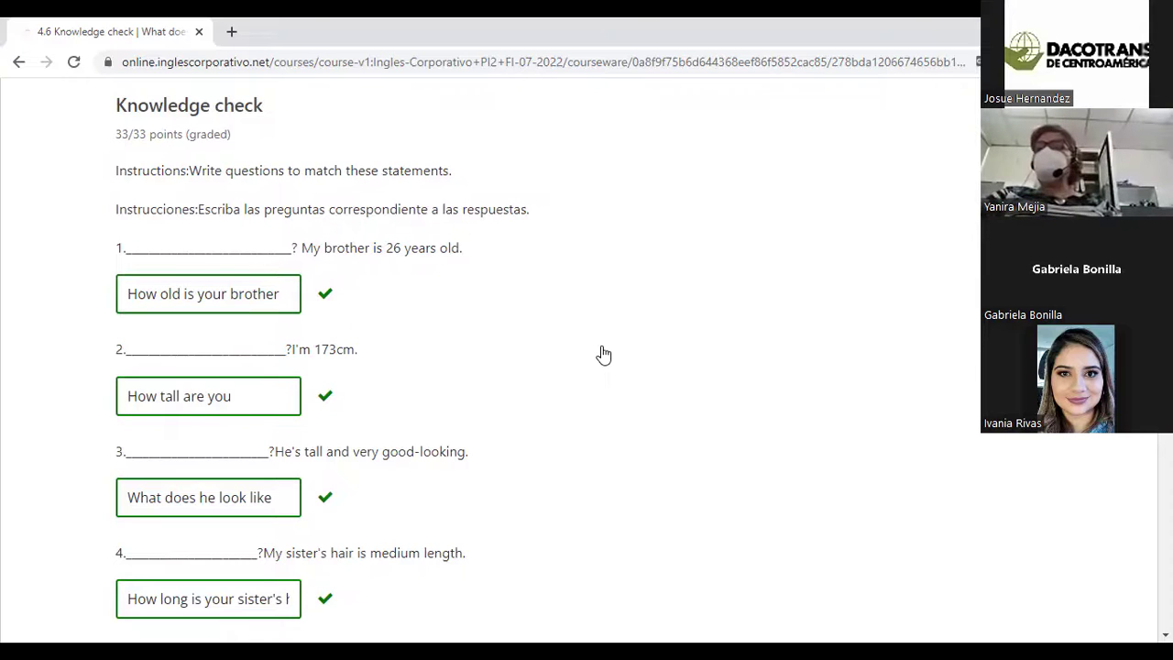
scroll(604, 355, down, 4)
scroll(604, 355, down, 1)
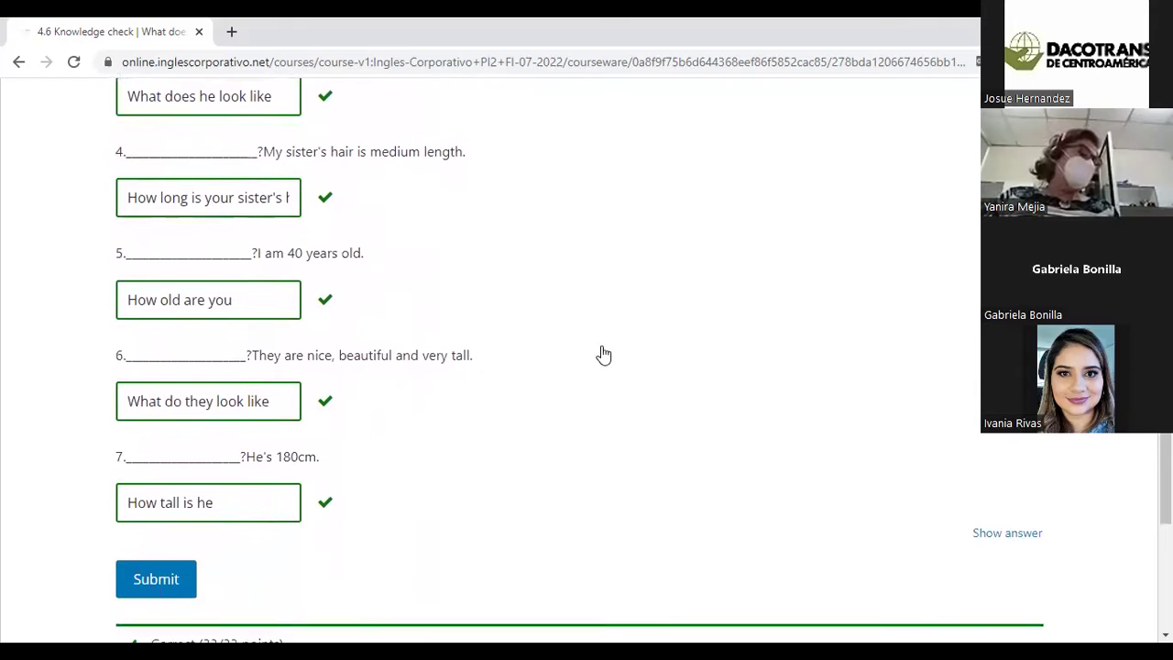
triple_click(596, 400)
click(595, 423)
scroll(596, 424, up, 5)
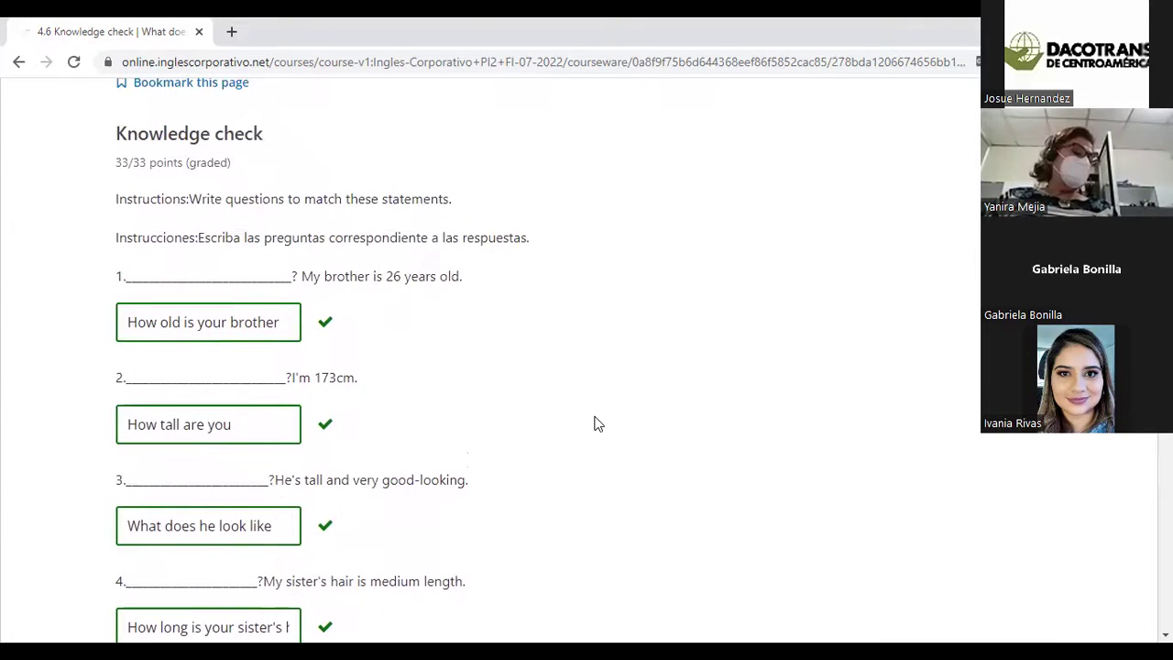
scroll(595, 423, up, 2)
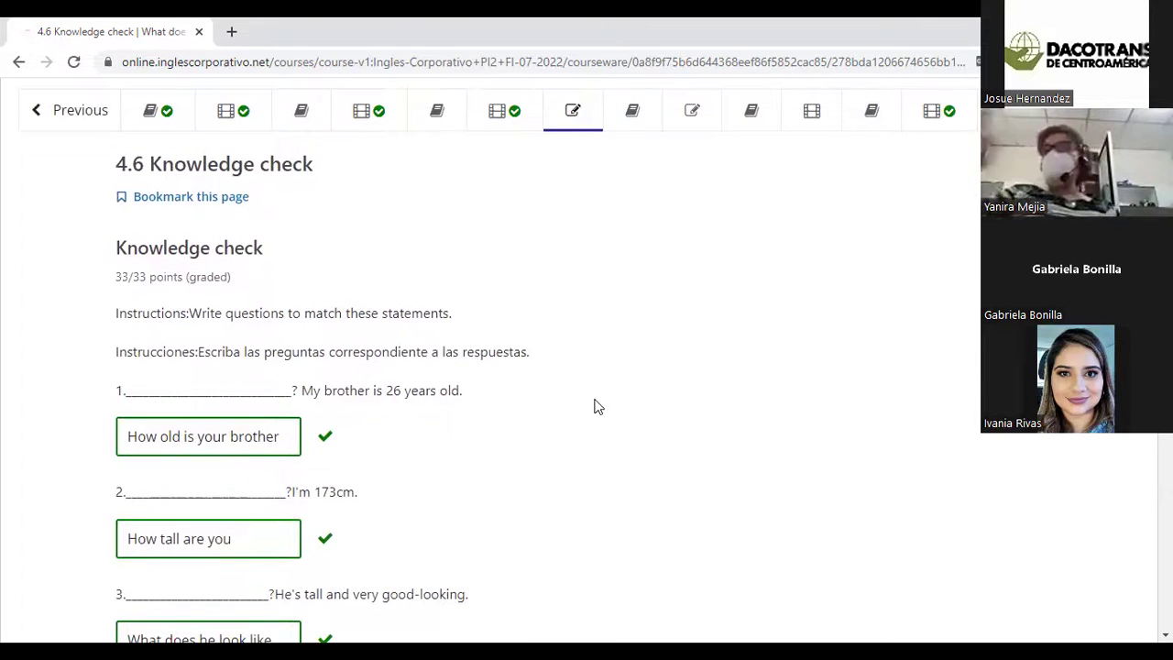
click(690, 126)
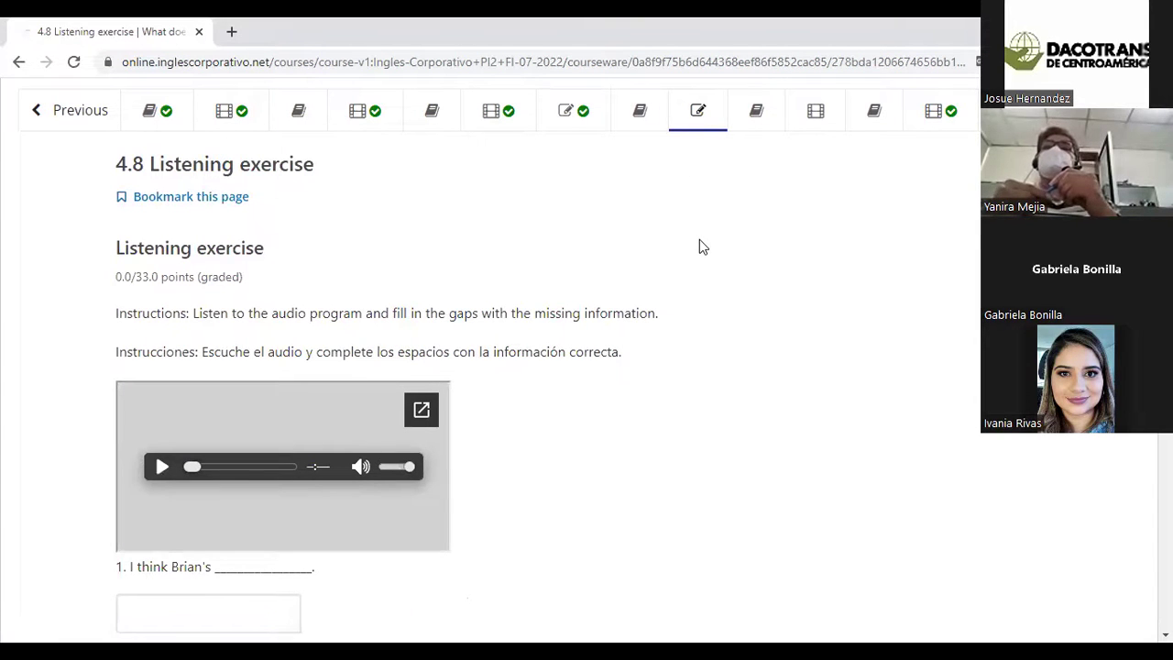
scroll(703, 246, down, 2)
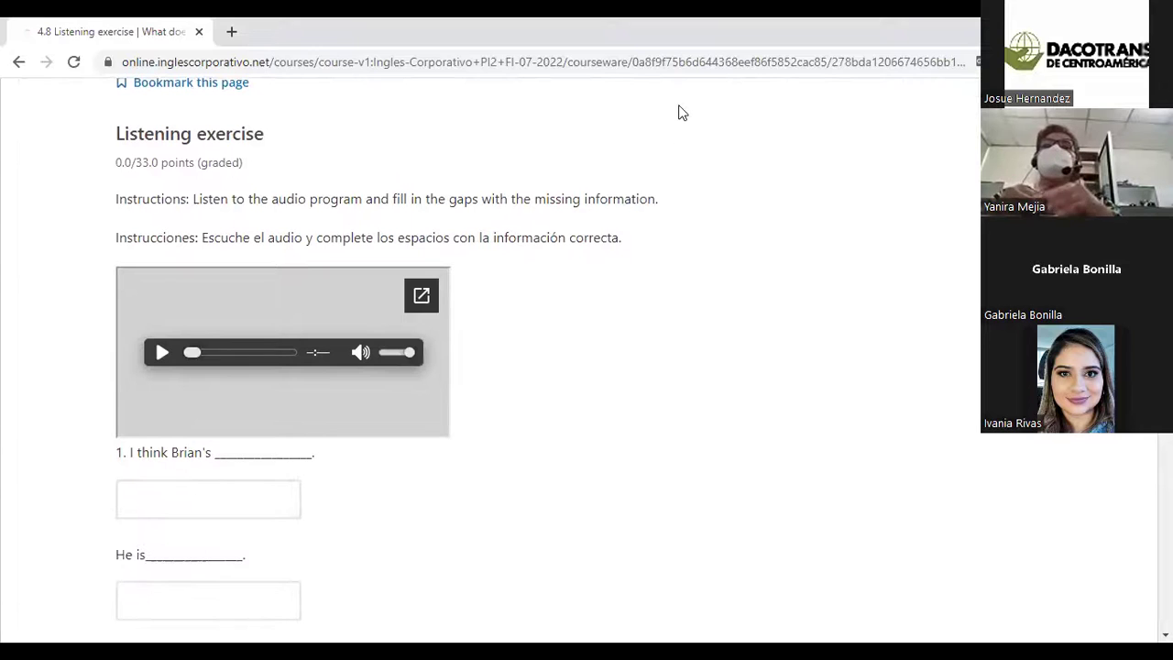